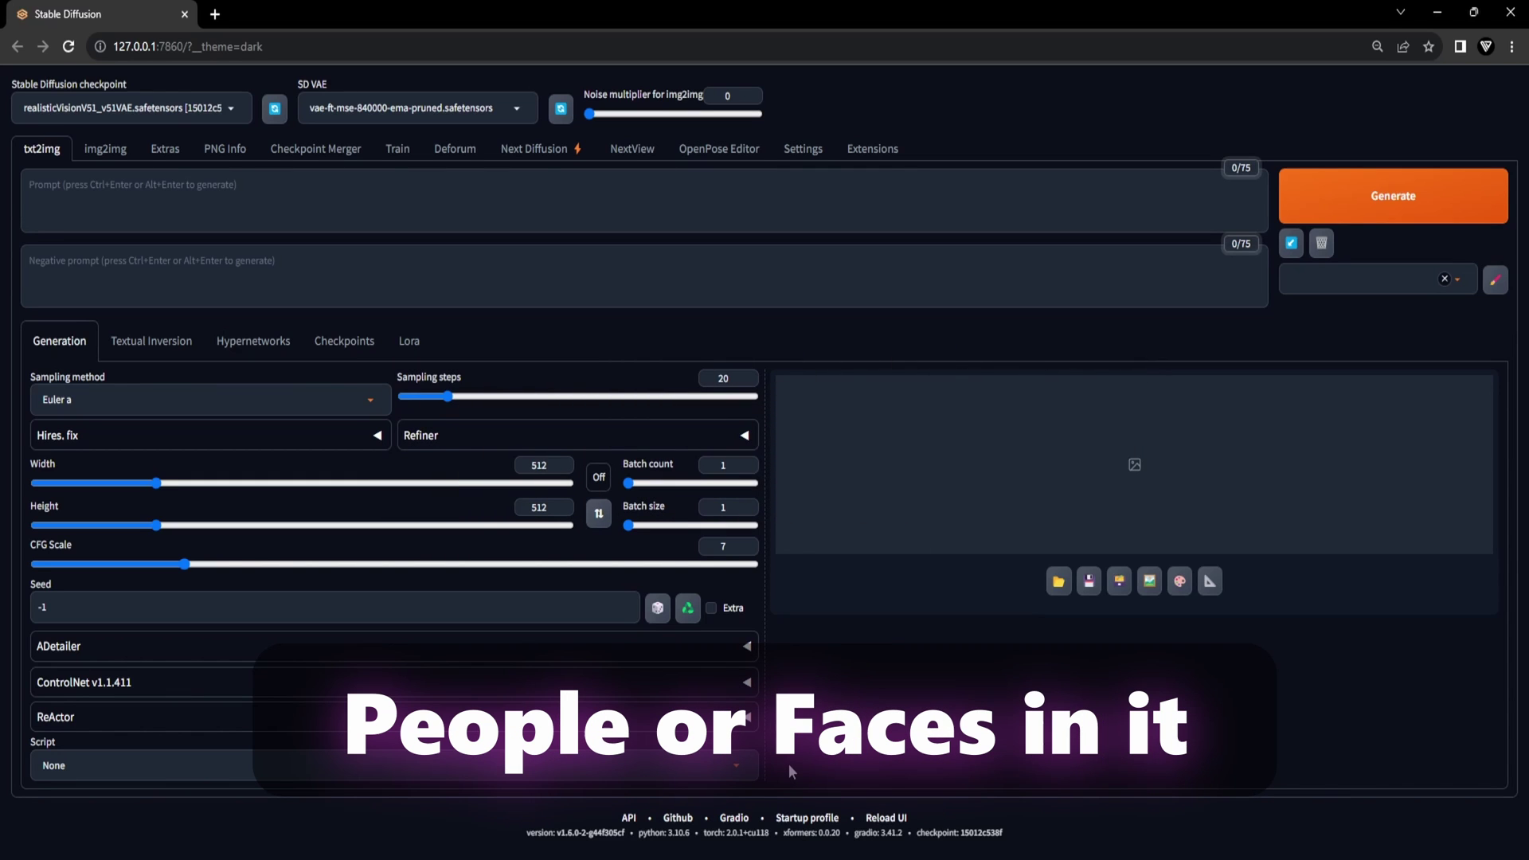
Open the NextView extension page in the web UI.
click(632, 149)
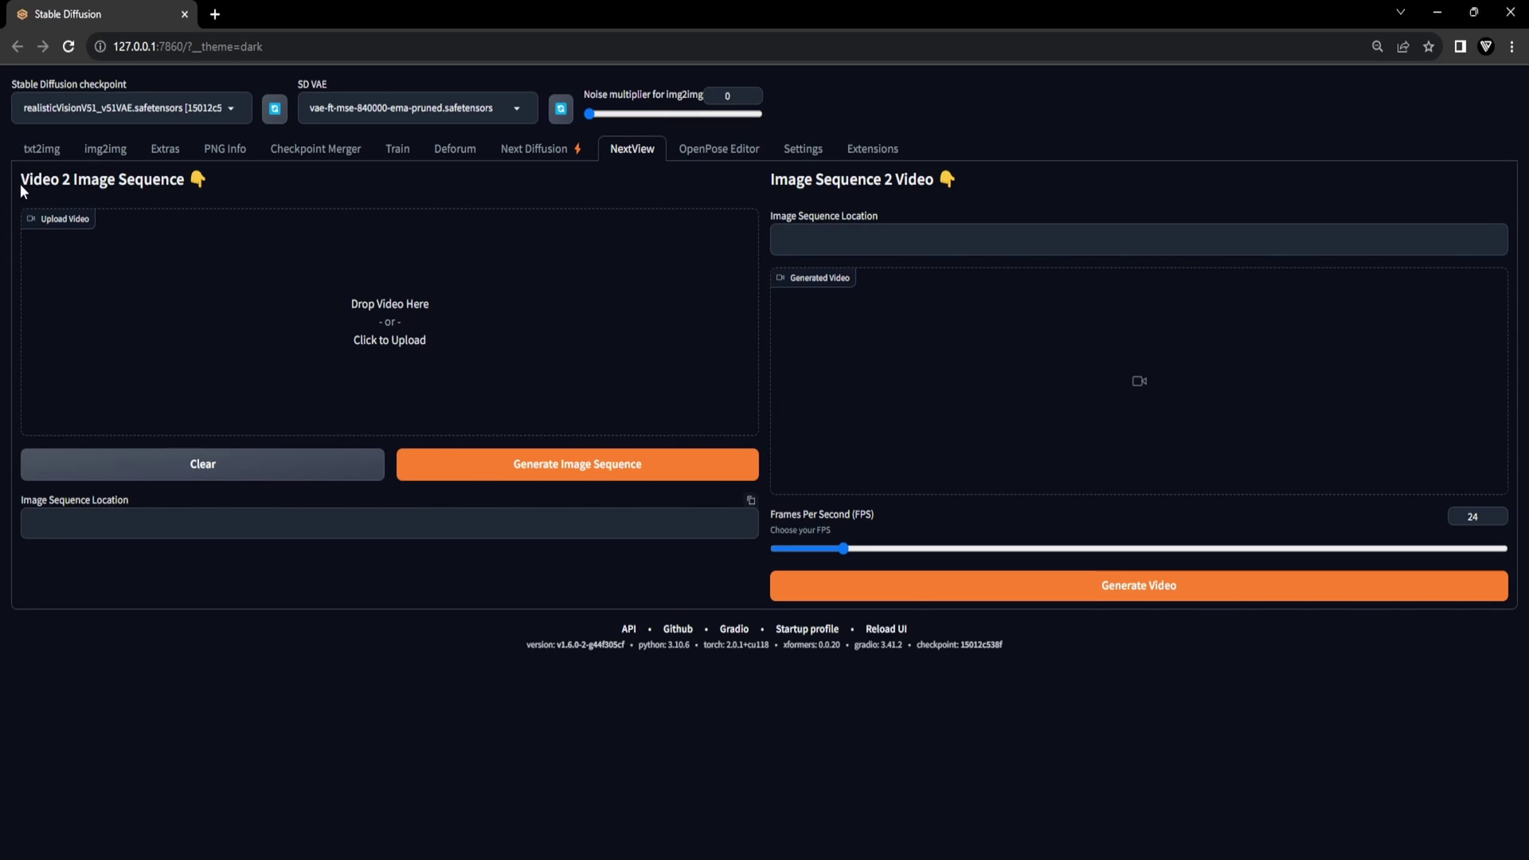
Highlight the Video 2 Image Sequence and Image Sequence 2 Video headings on NextView.
drag(21, 180, 260, 183)
click(262, 179)
drag(770, 179, 936, 180)
click(1005, 188)
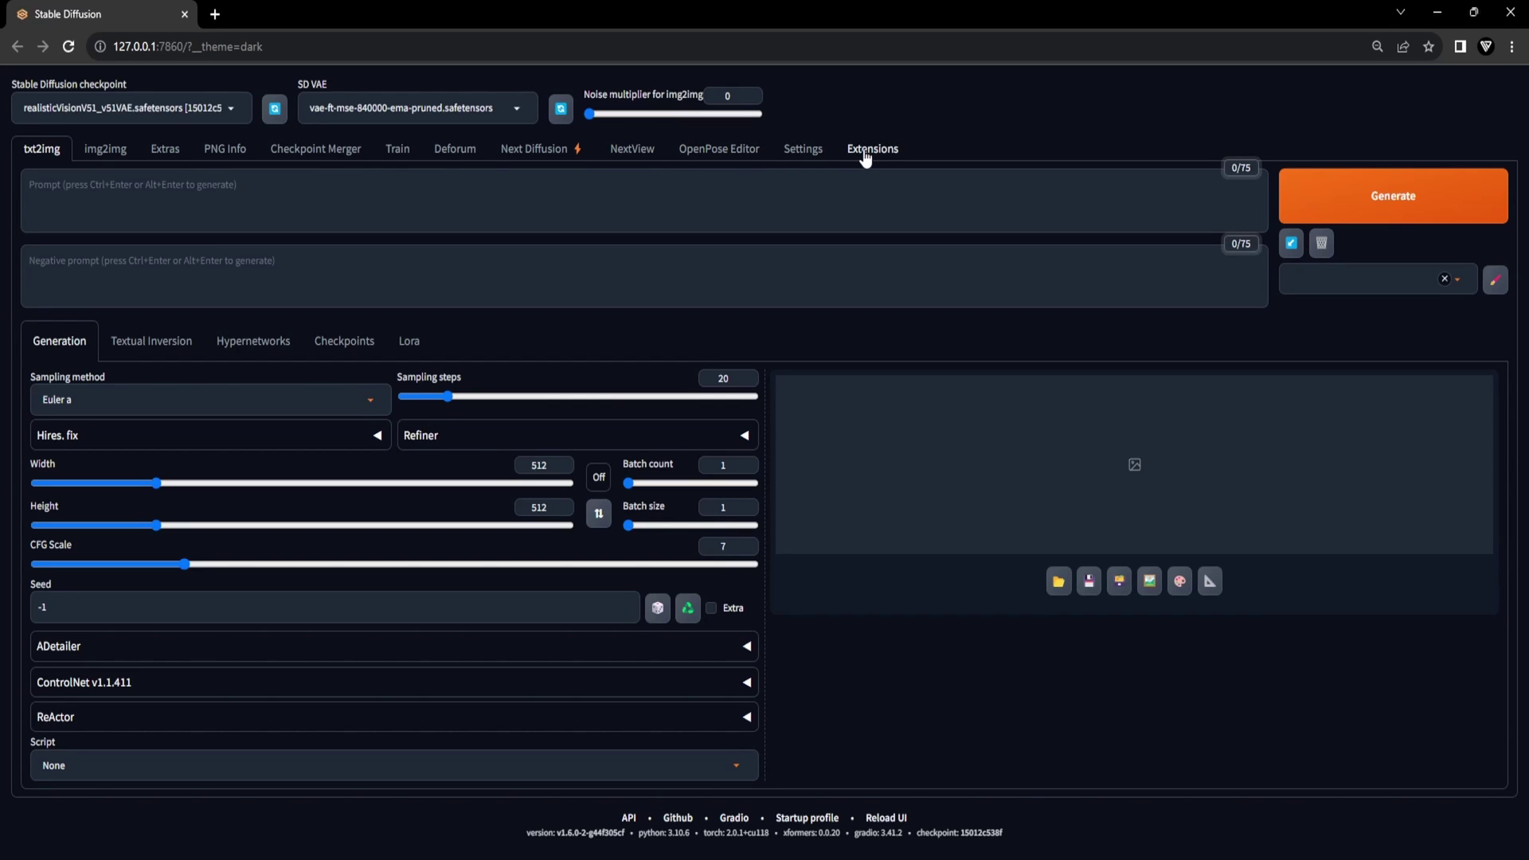
Install the next-view extension from its GitHub URL and check the Installed extensions list.
click(866, 158)
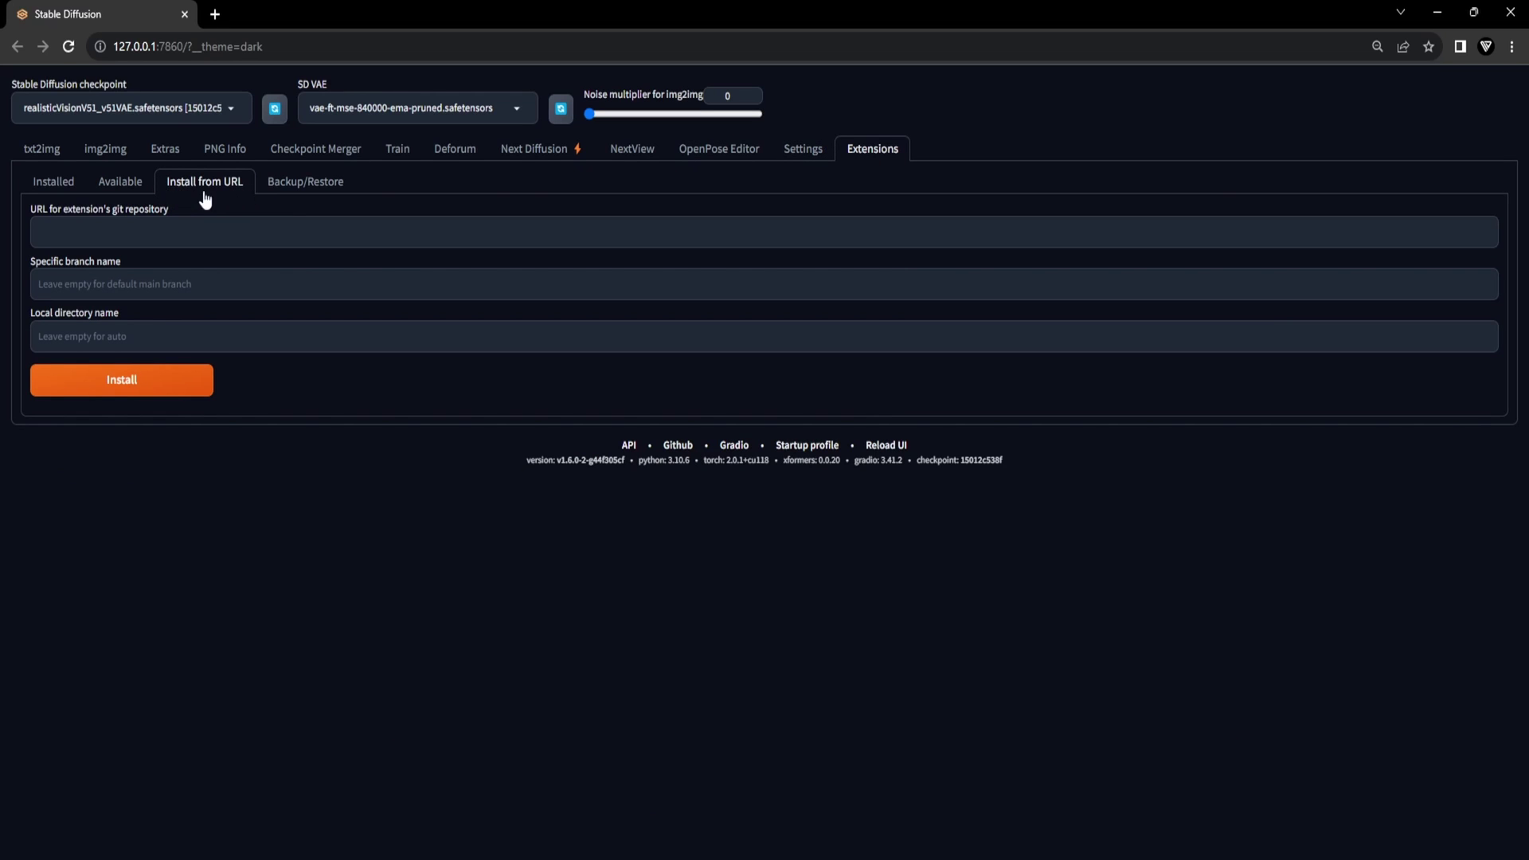
click(239, 227)
text(https://github.com/NextDiffusion/next-view)
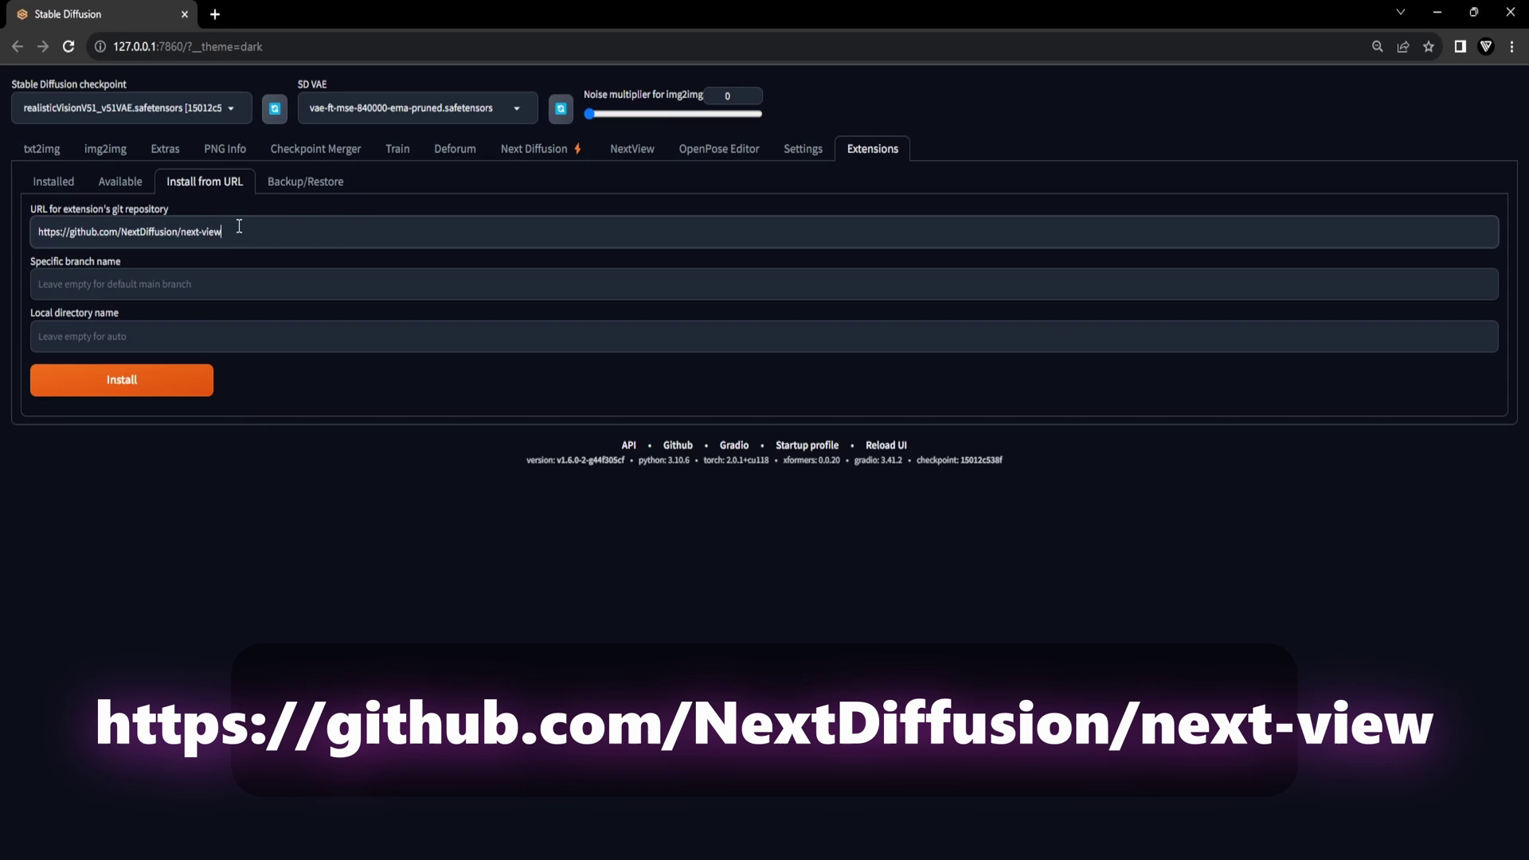
click(185, 380)
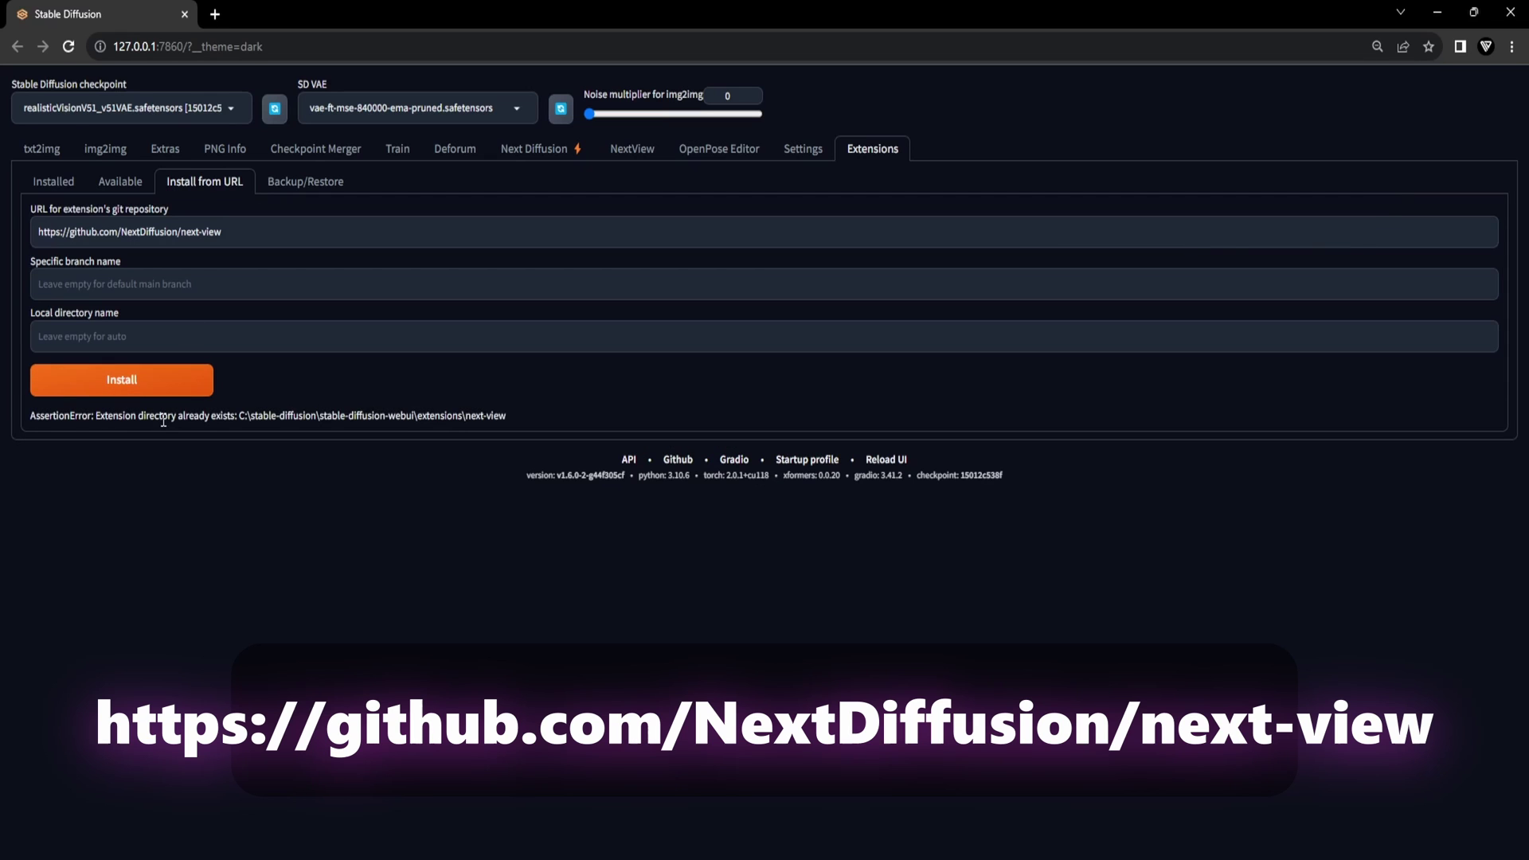
click(55, 183)
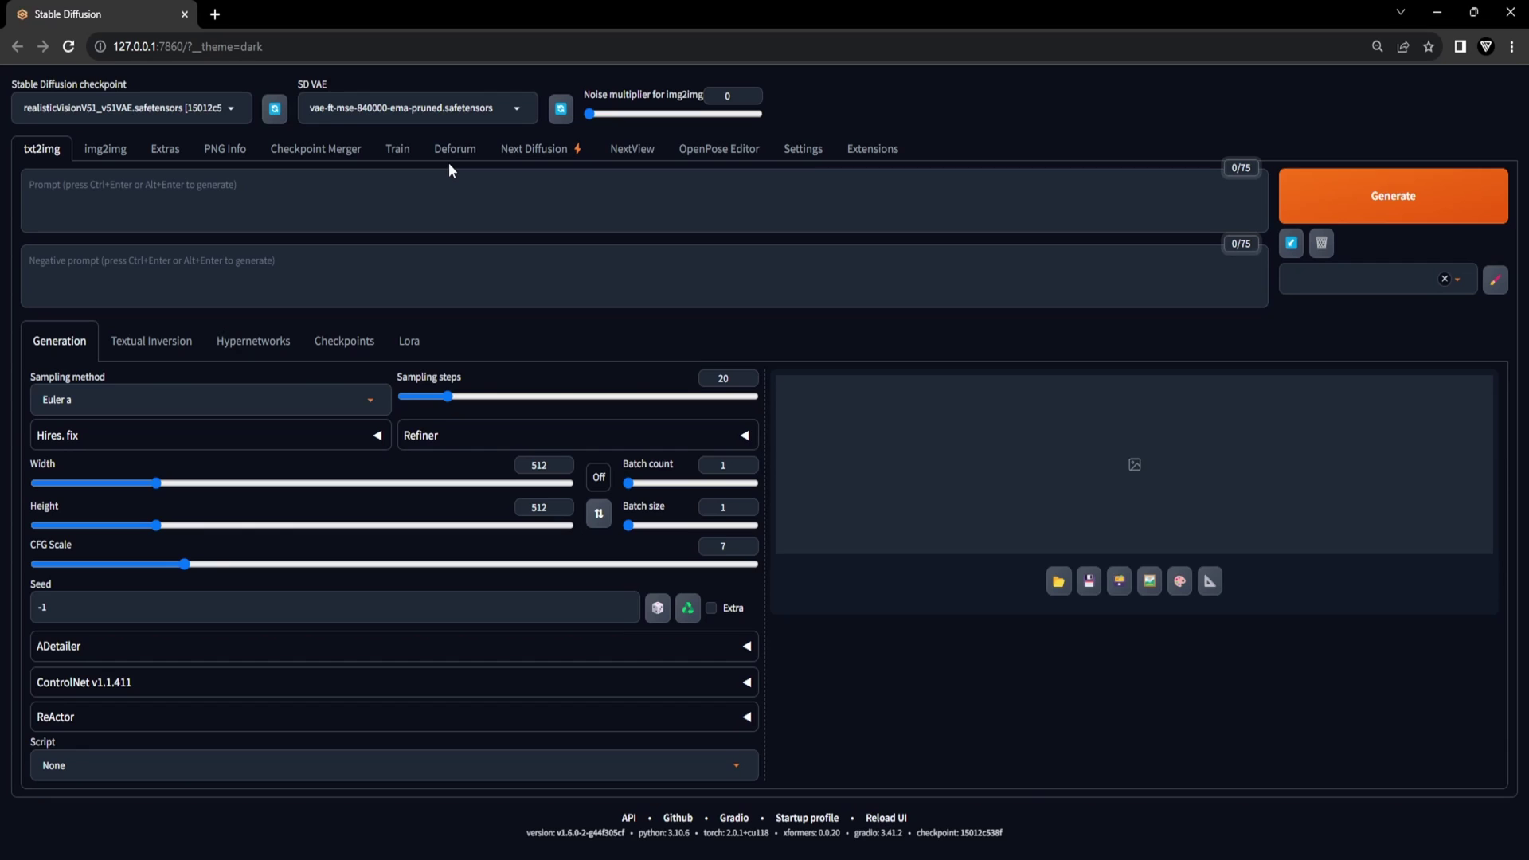
Confirm png file format and an empty filename pattern, apply settings, and reload the UI.
click(805, 152)
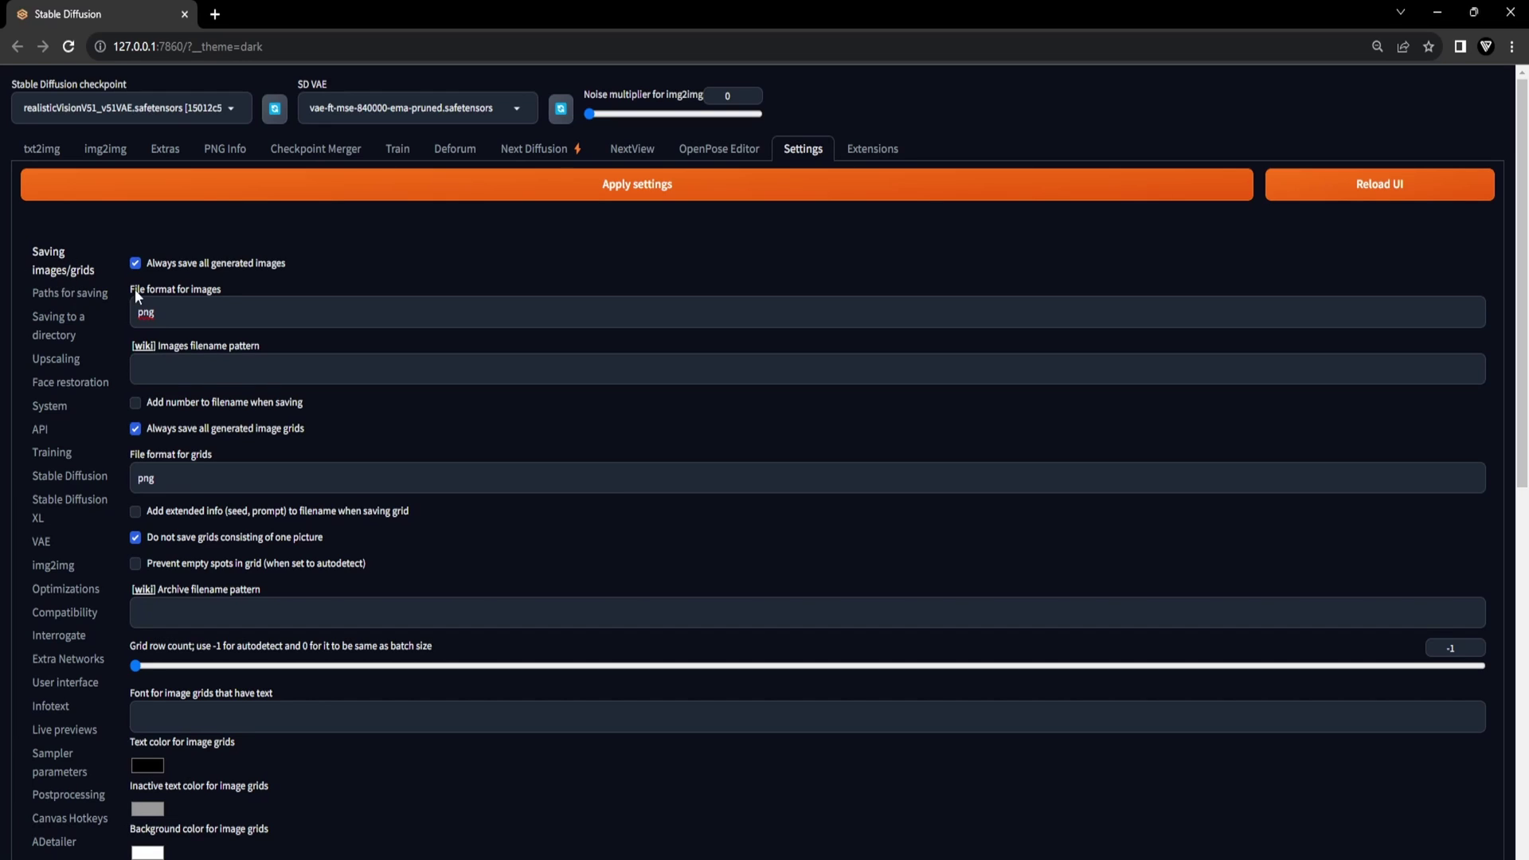
drag(159, 313, 131, 321)
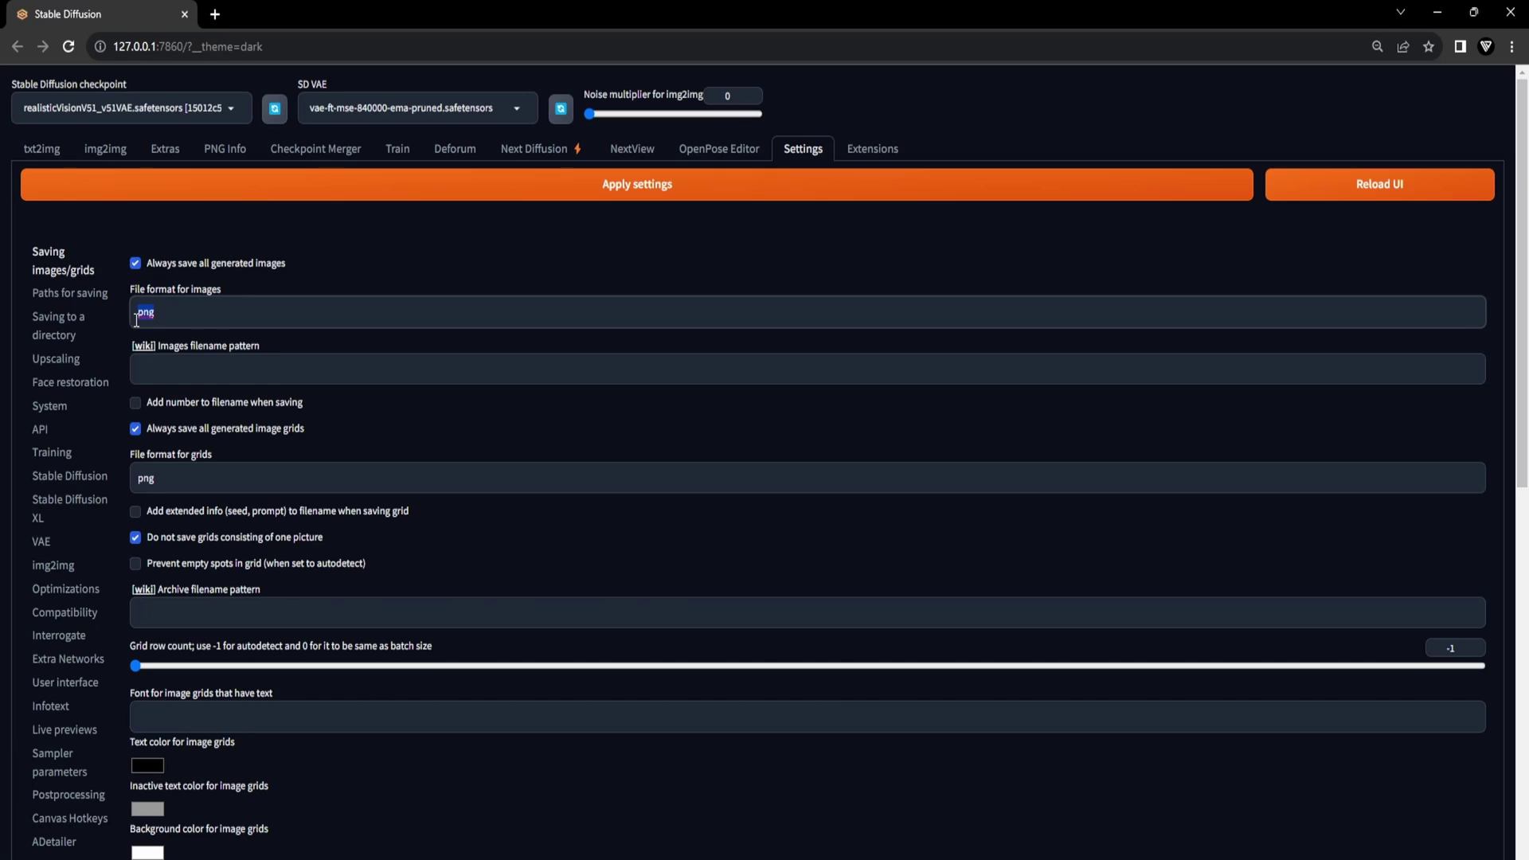
drag(266, 346, 155, 349)
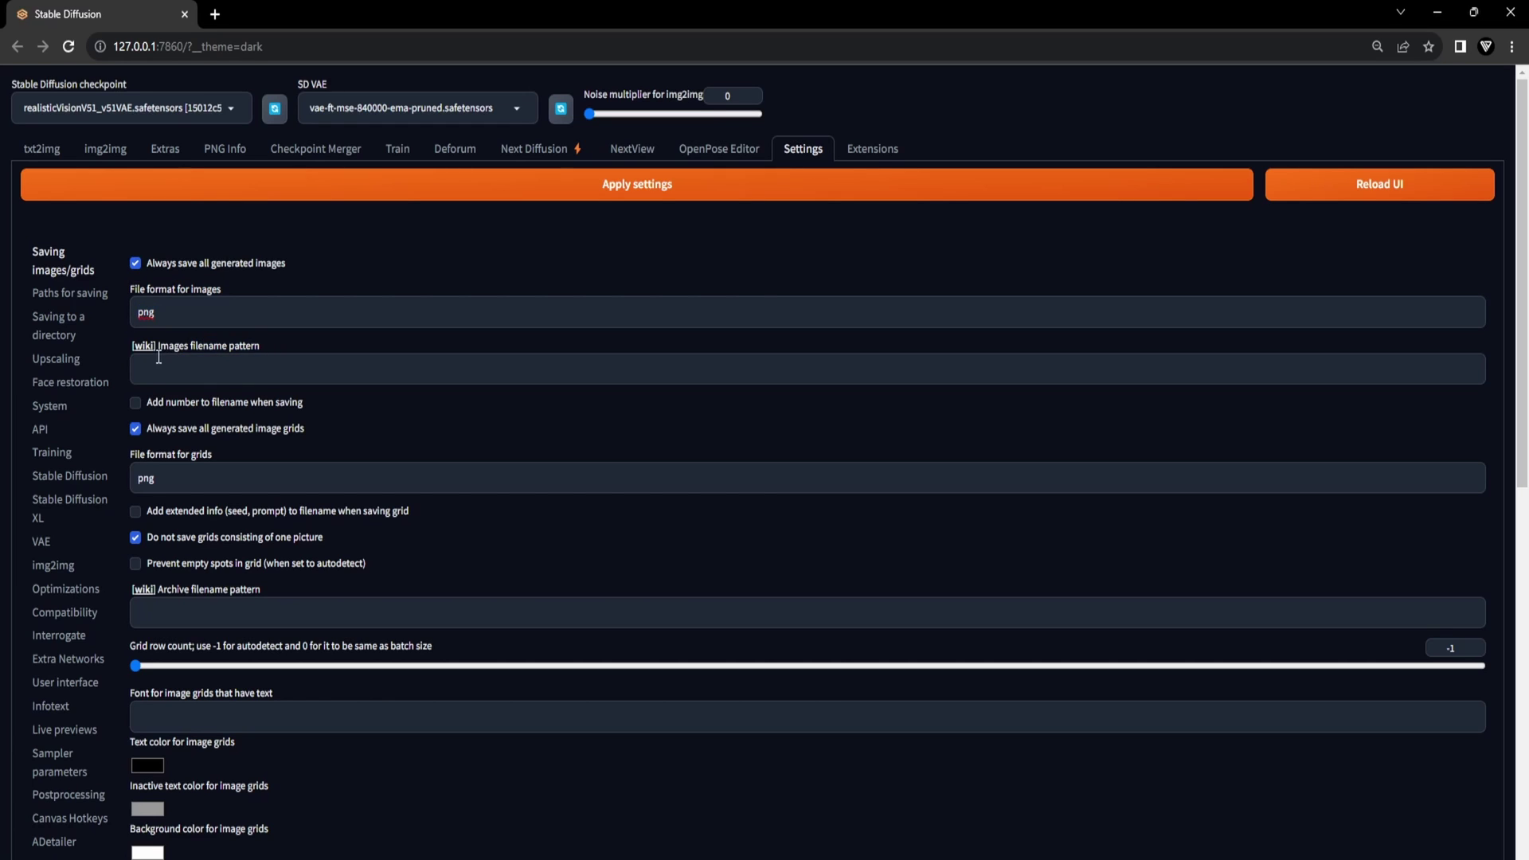
click(169, 367)
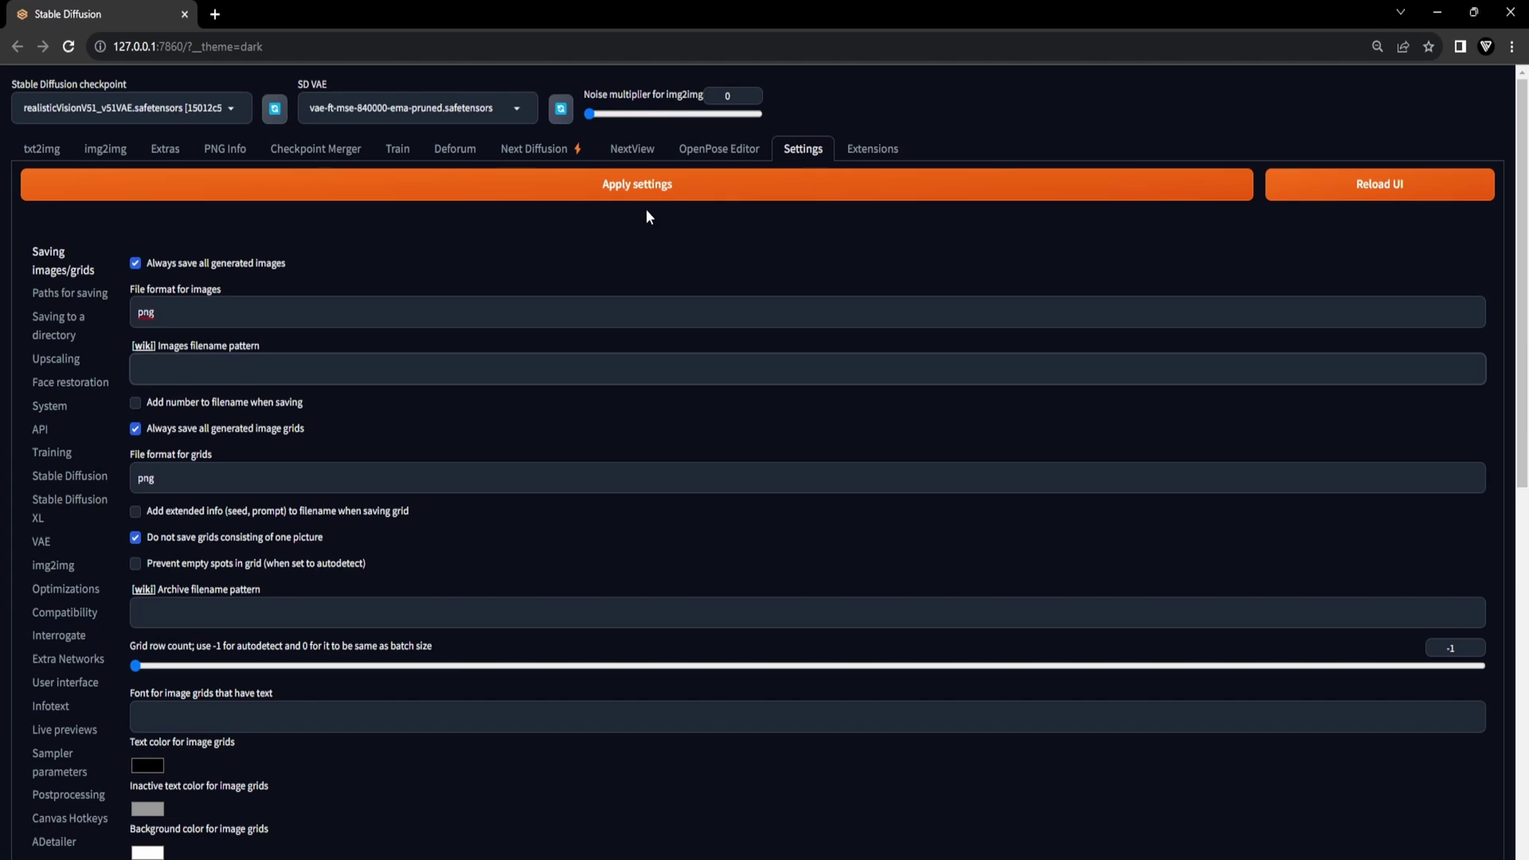
click(666, 191)
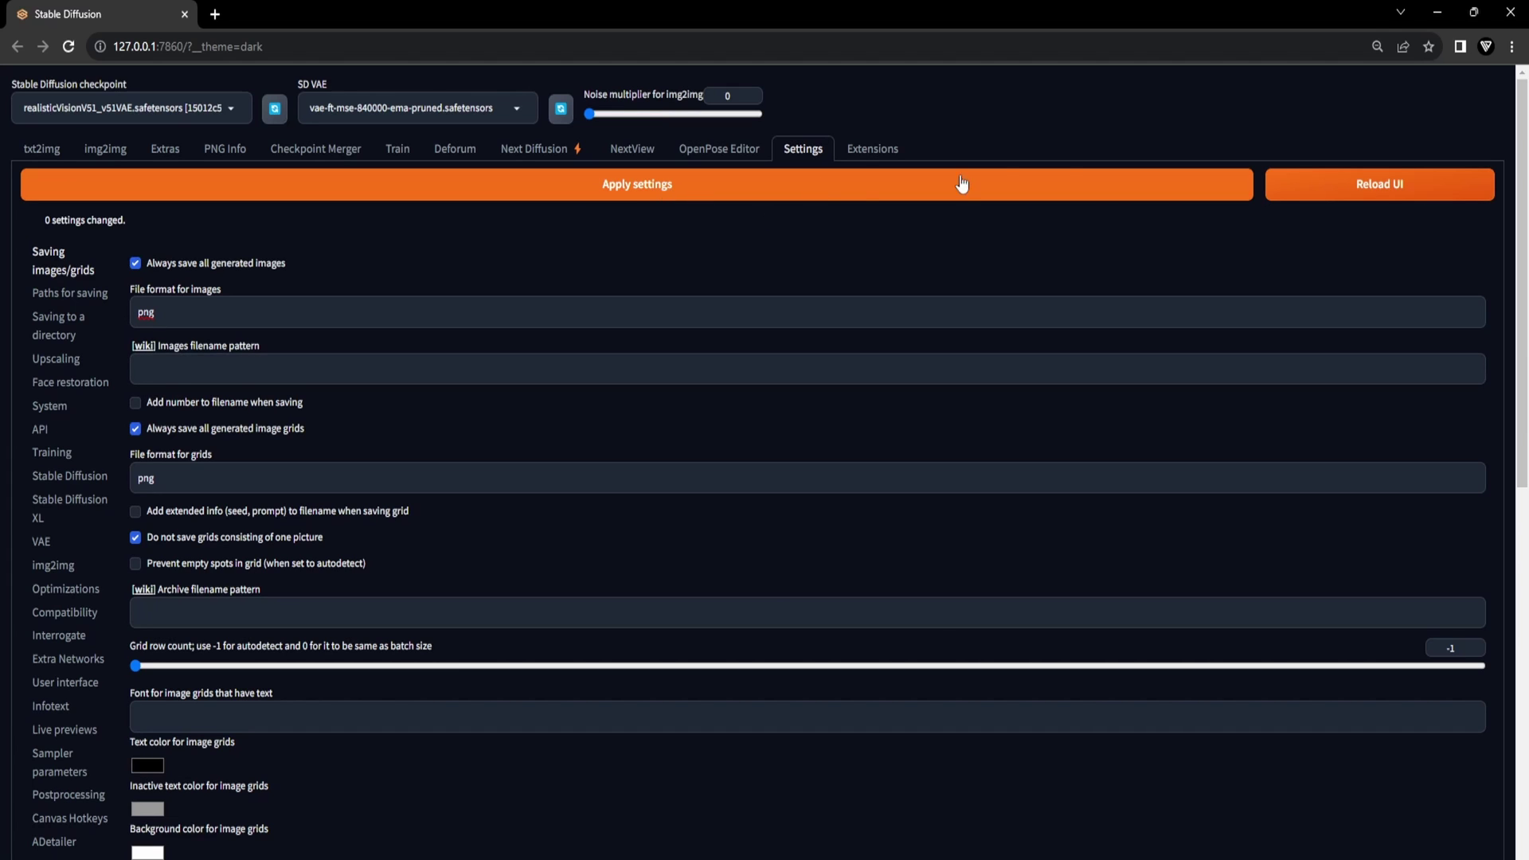
click(1317, 194)
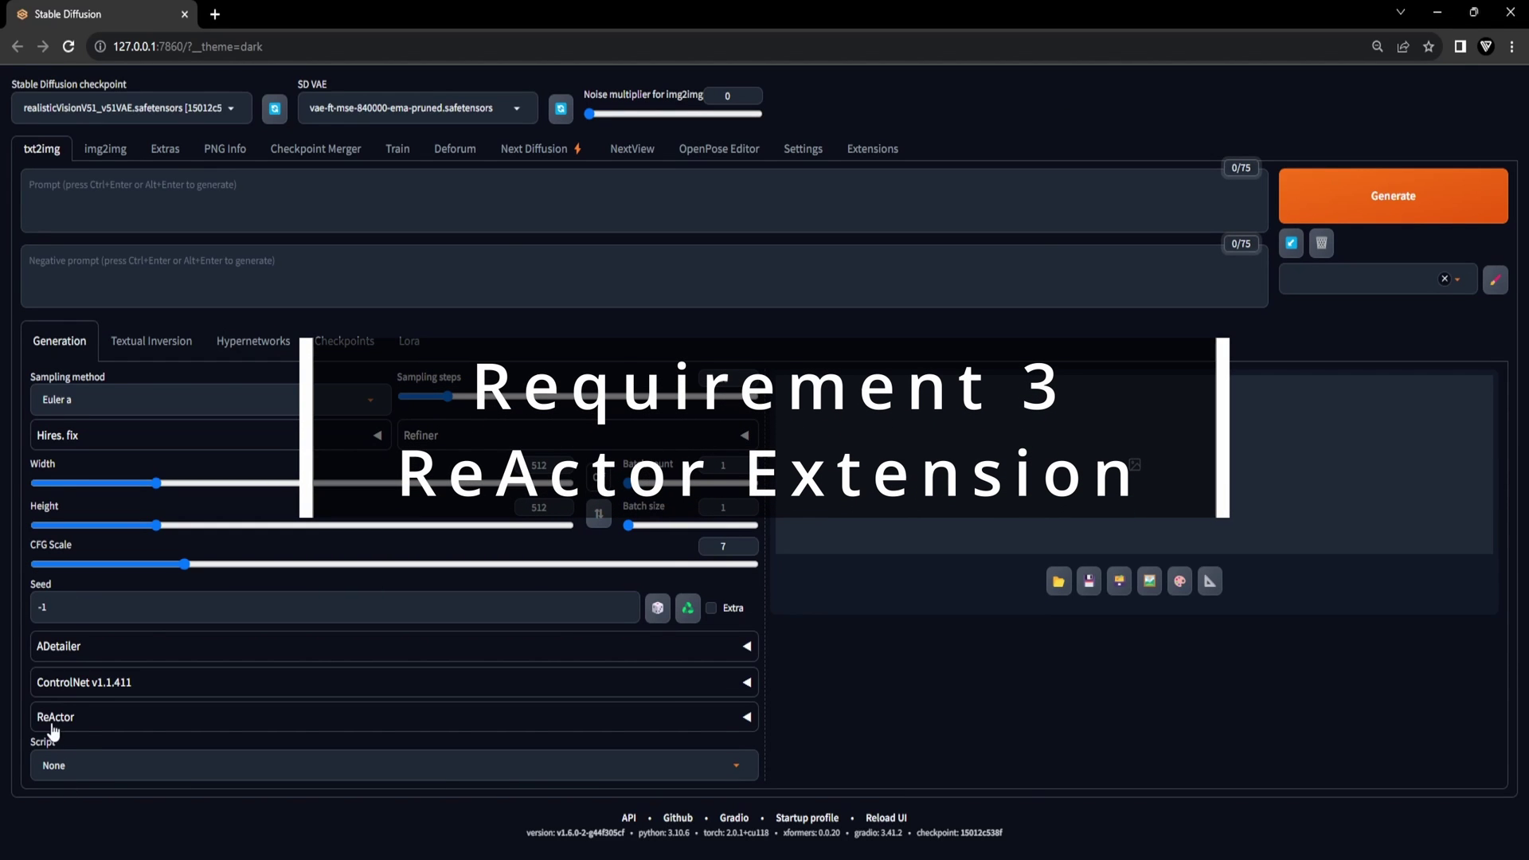
Expand the ReActor section on txt2img and scroll down to its face-number fields.
click(84, 723)
scroll(92, 725, down, 4)
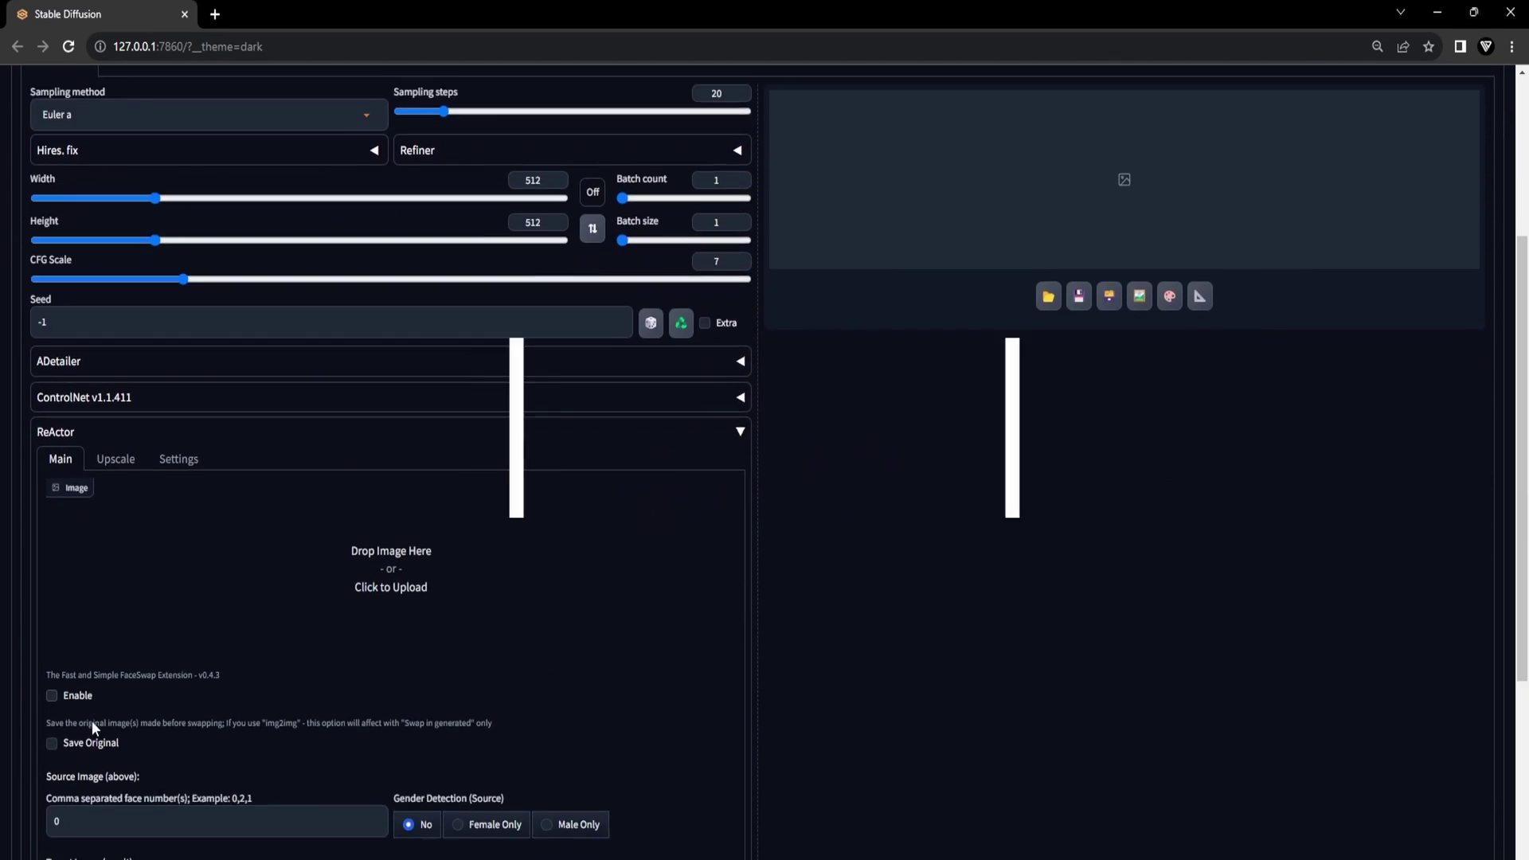
scroll(92, 725, down, 2)
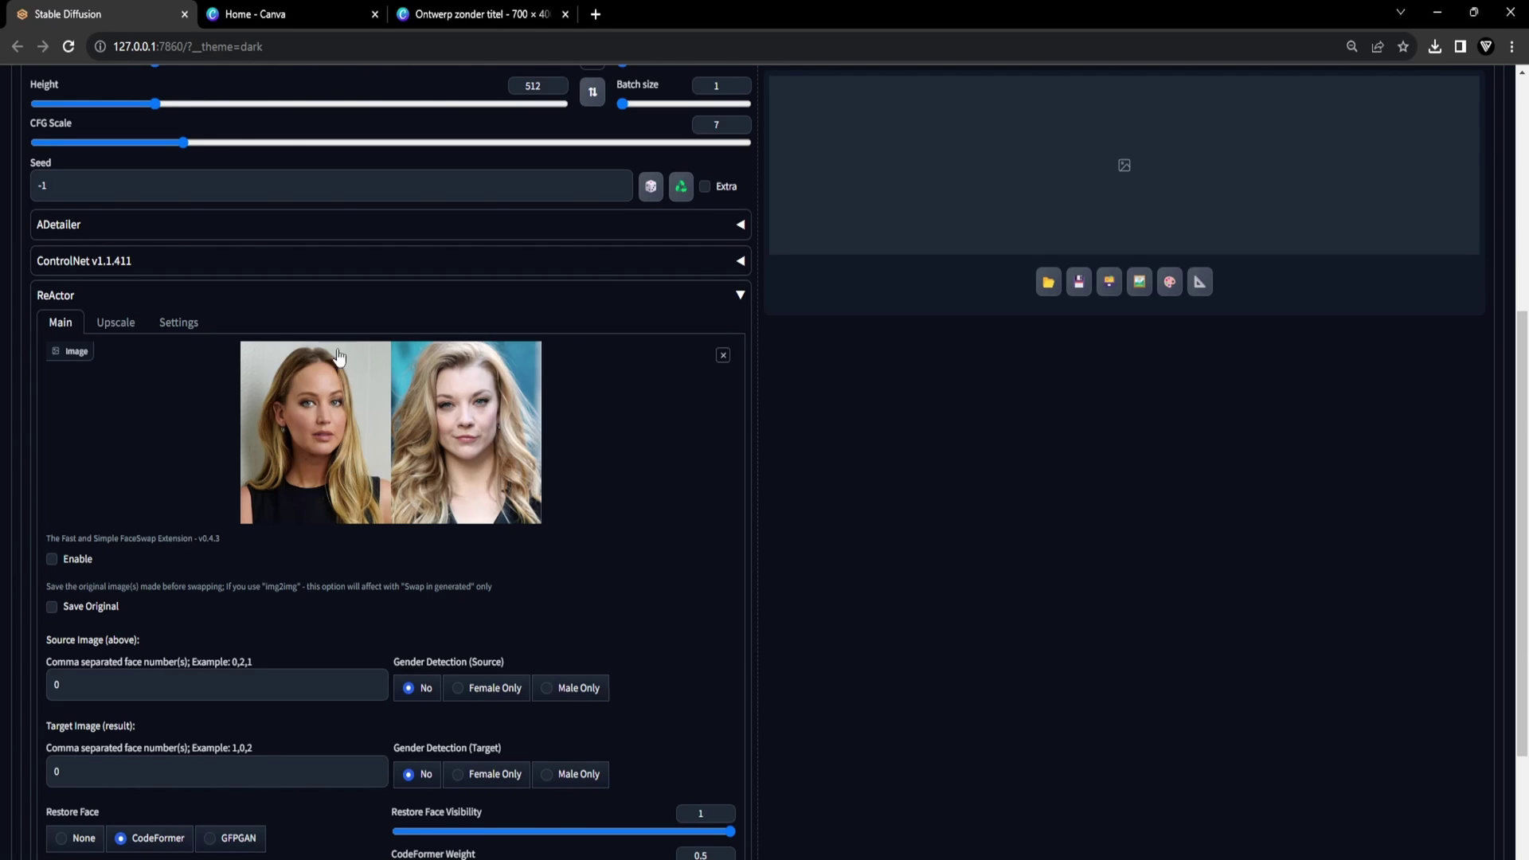
Select the source face number field and scroll through the ReActor tutorial page.
click(109, 683)
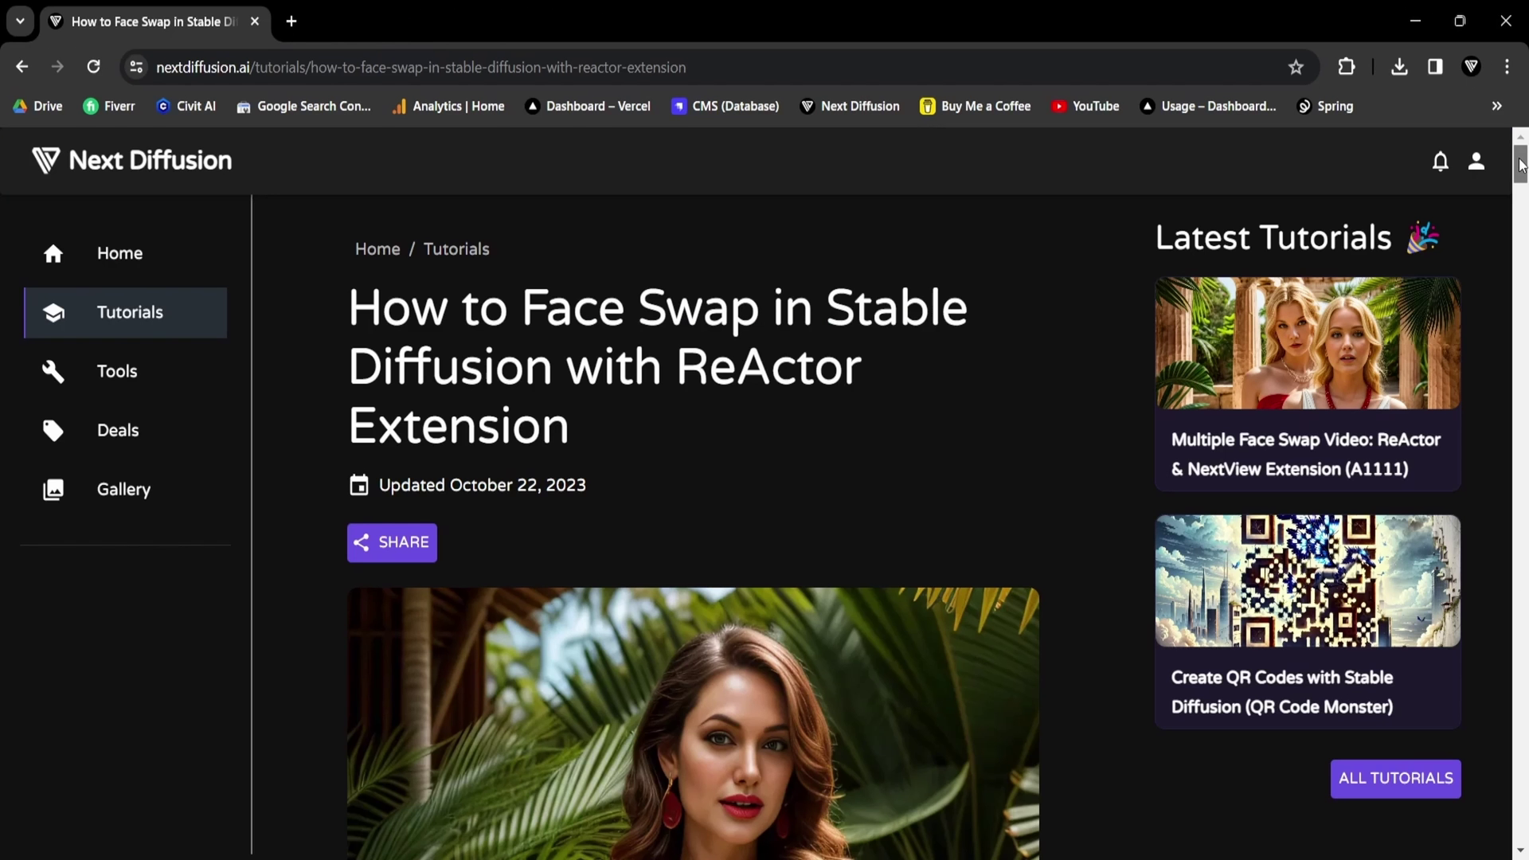
drag(1522, 165, 1513, 260)
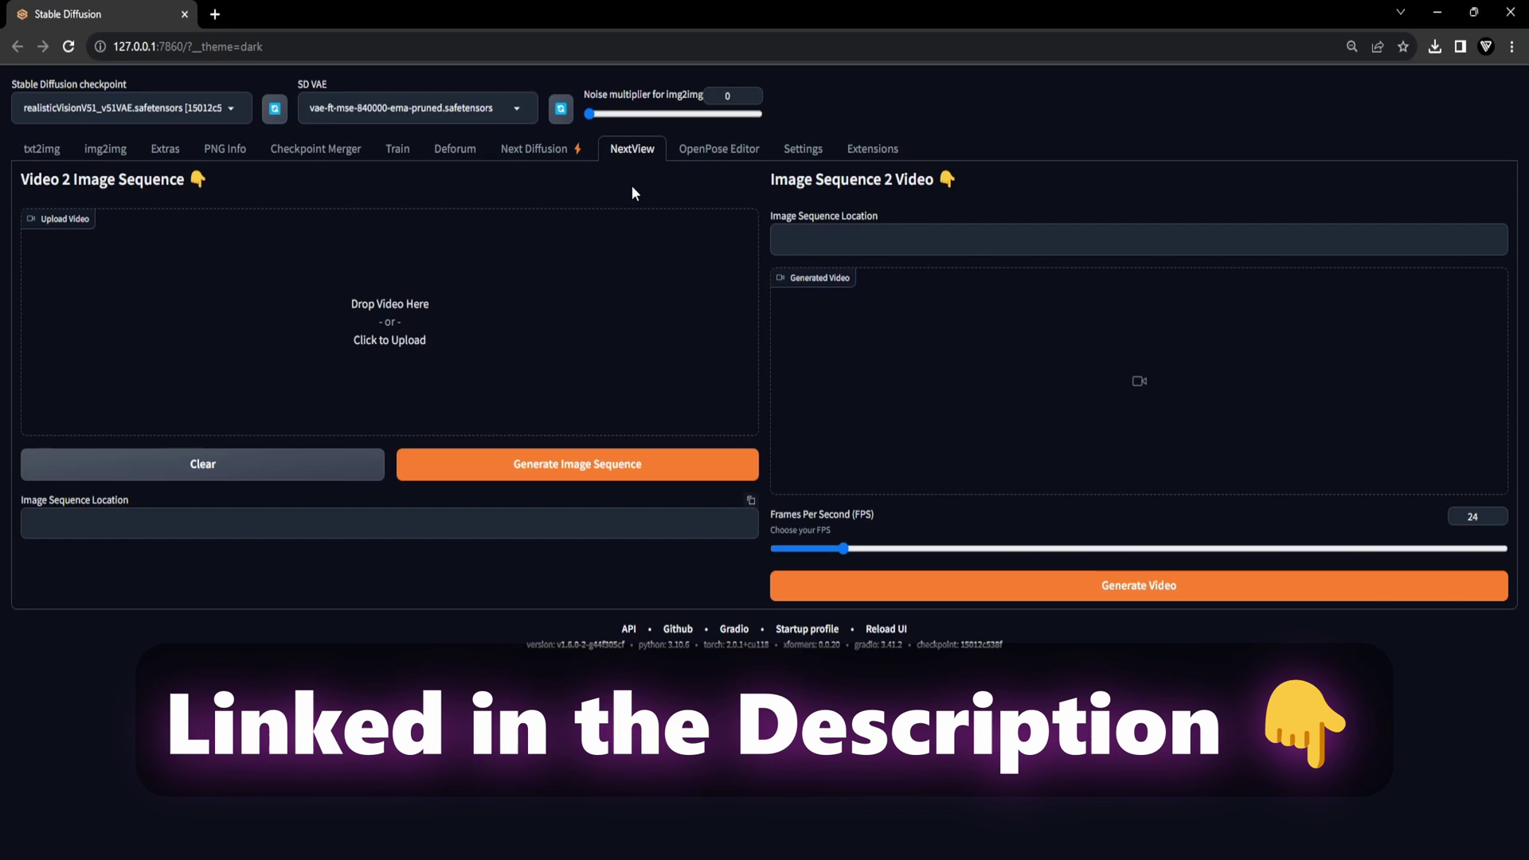
Load the two-woman video into Upload Video and generate its image sequence.
drag(632, 185, 645, 341)
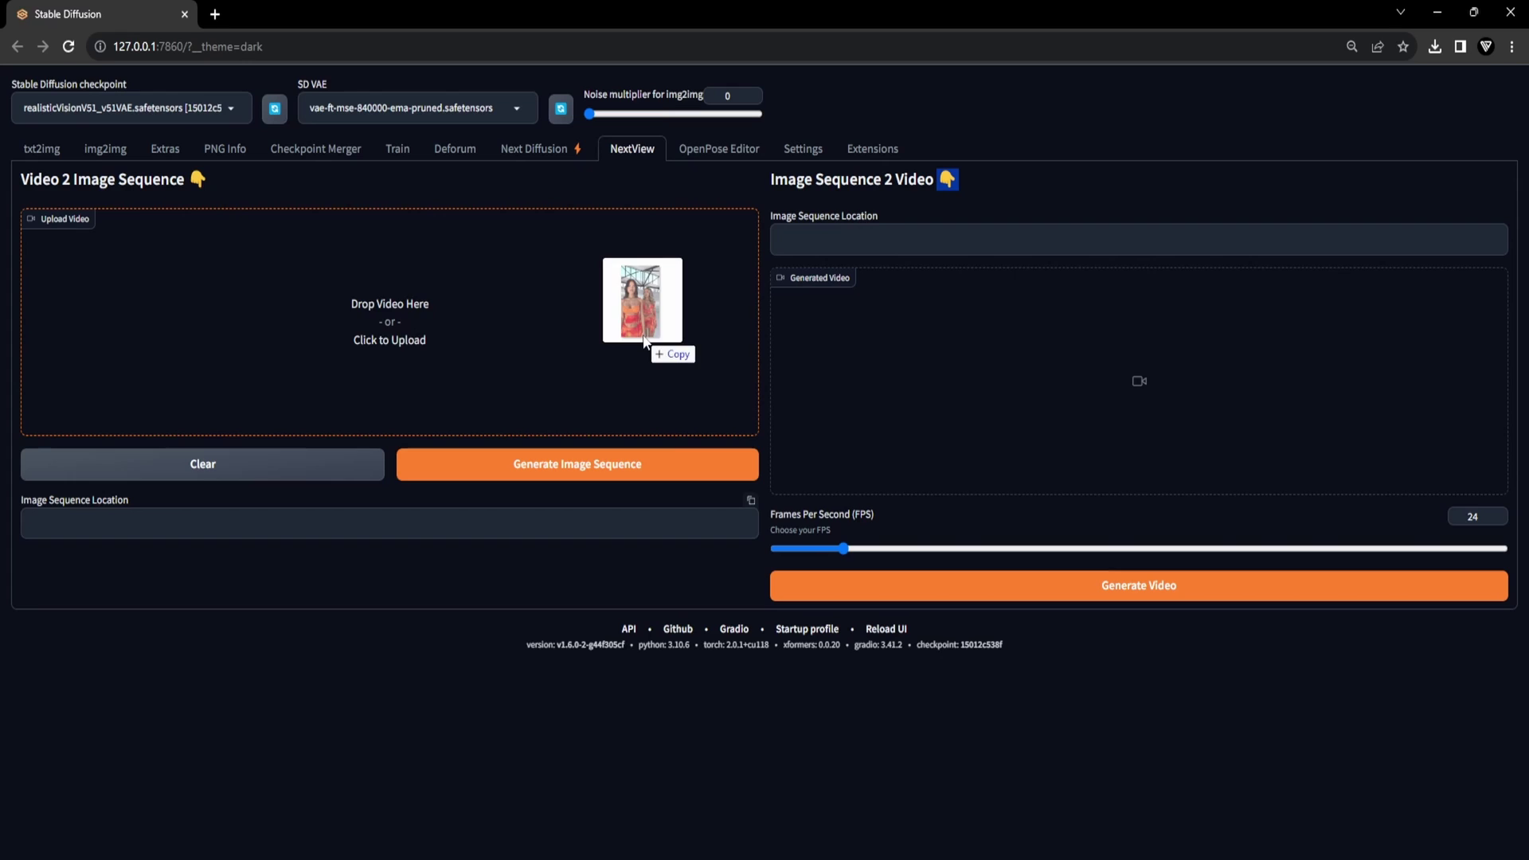
drag(645, 341, 642, 336)
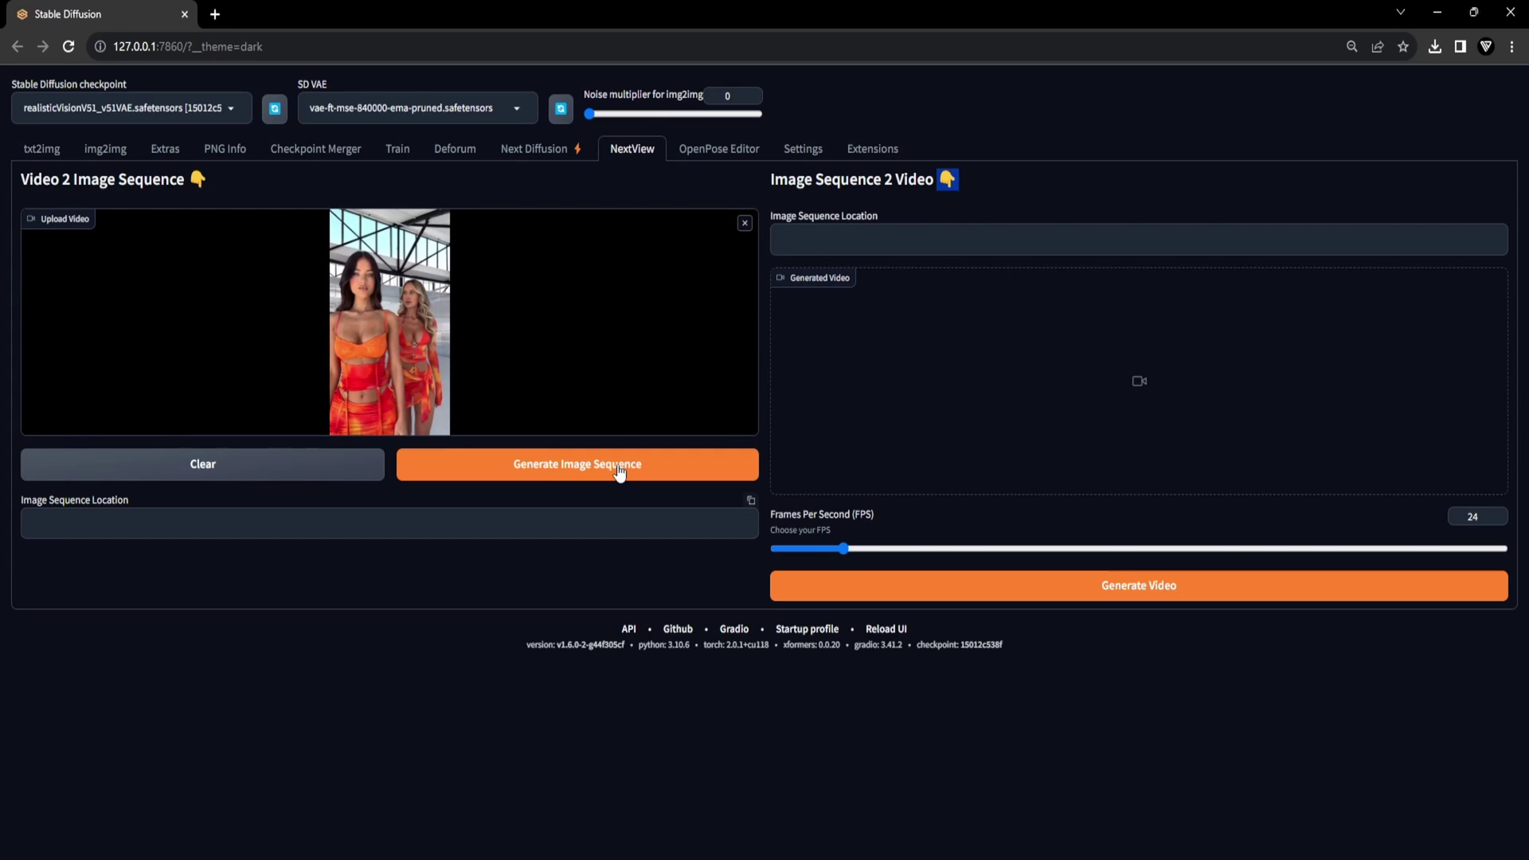
click(620, 470)
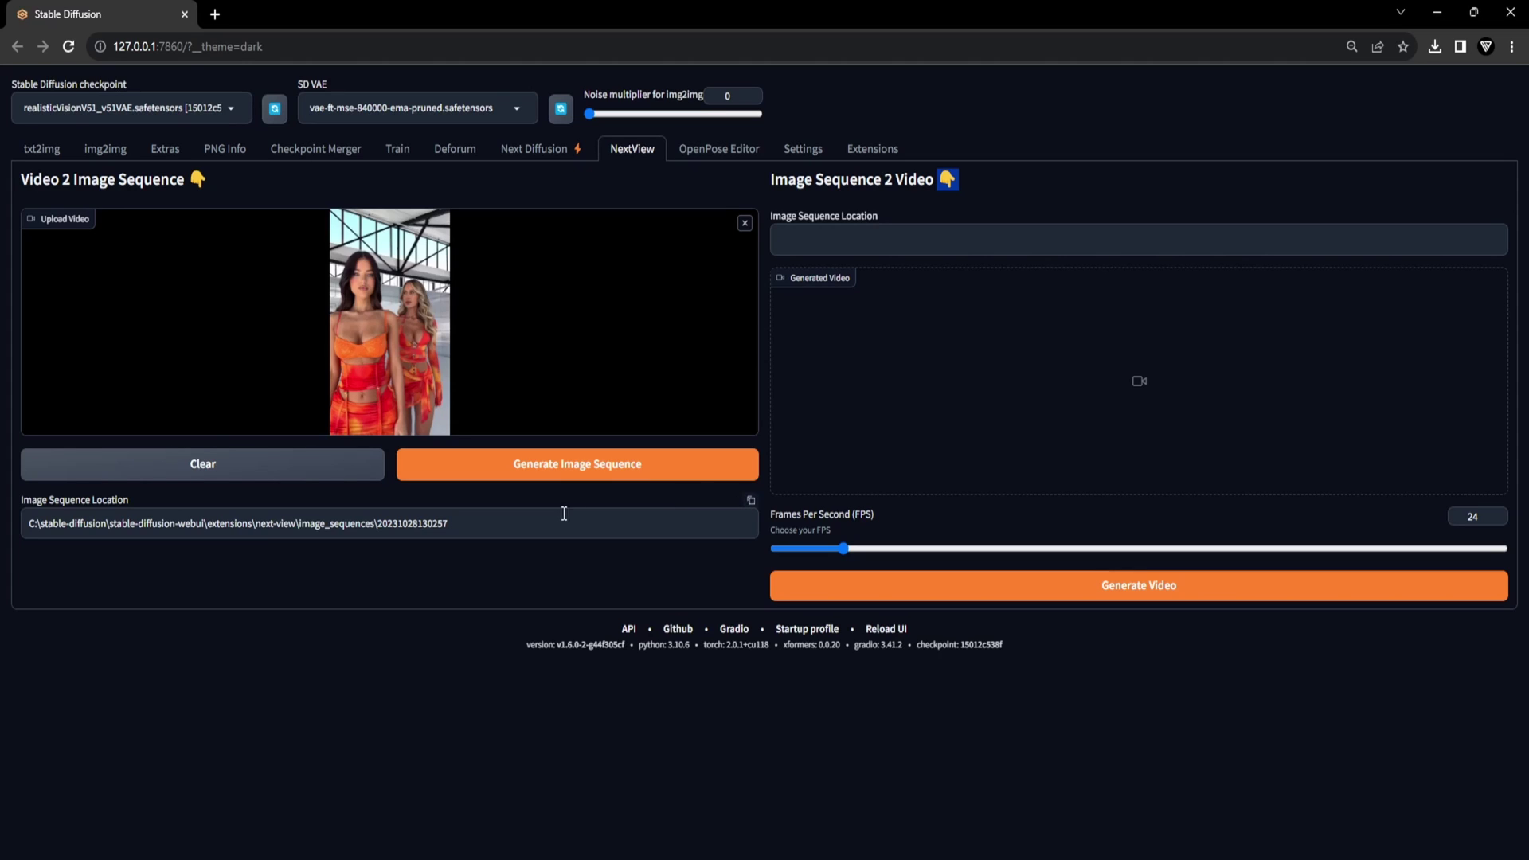
drag(564, 514, 27, 519)
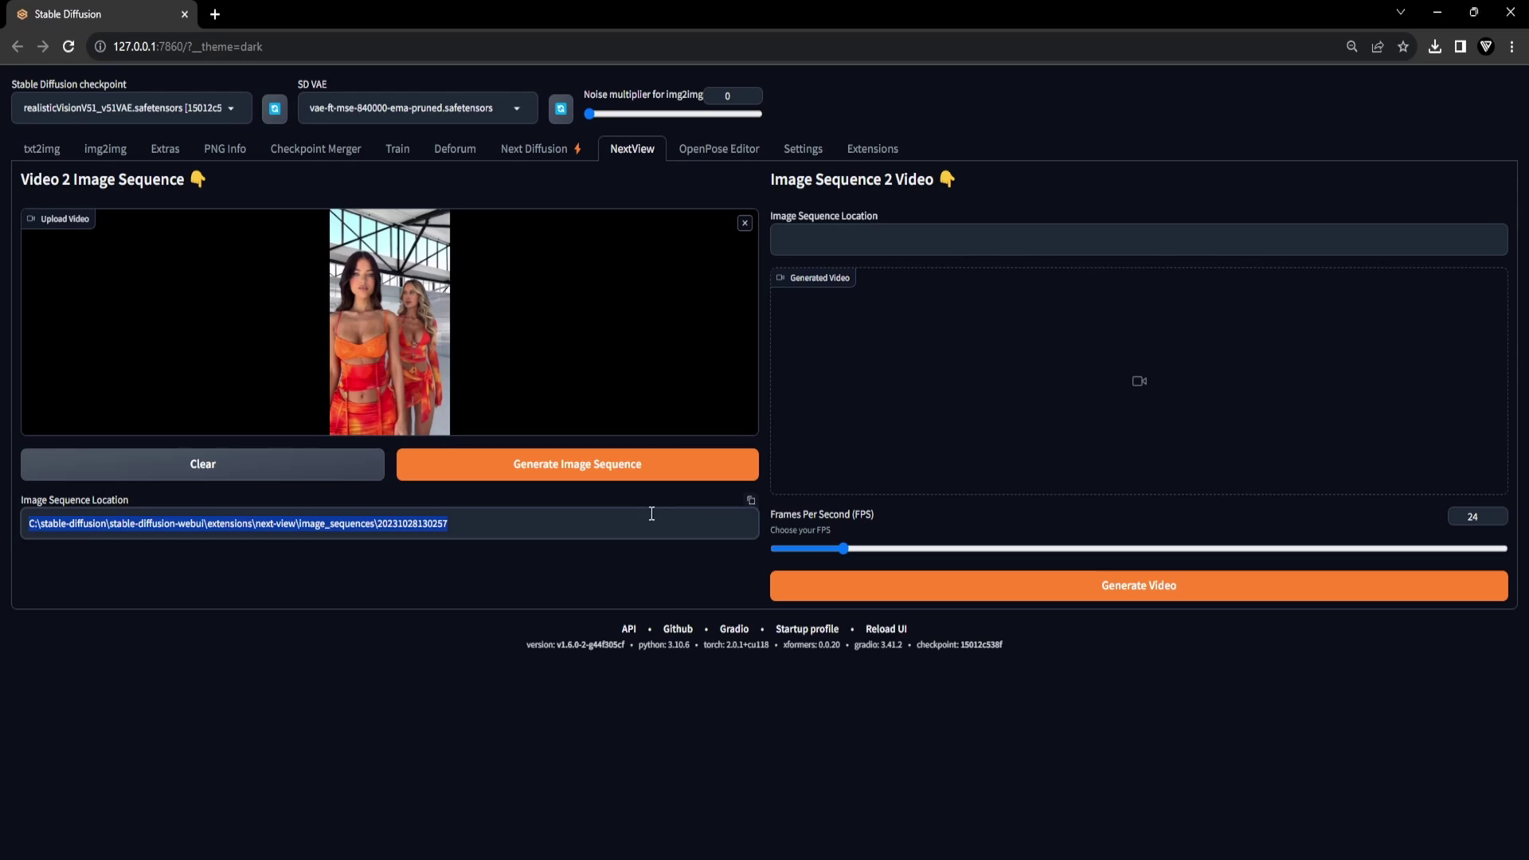
click(751, 501)
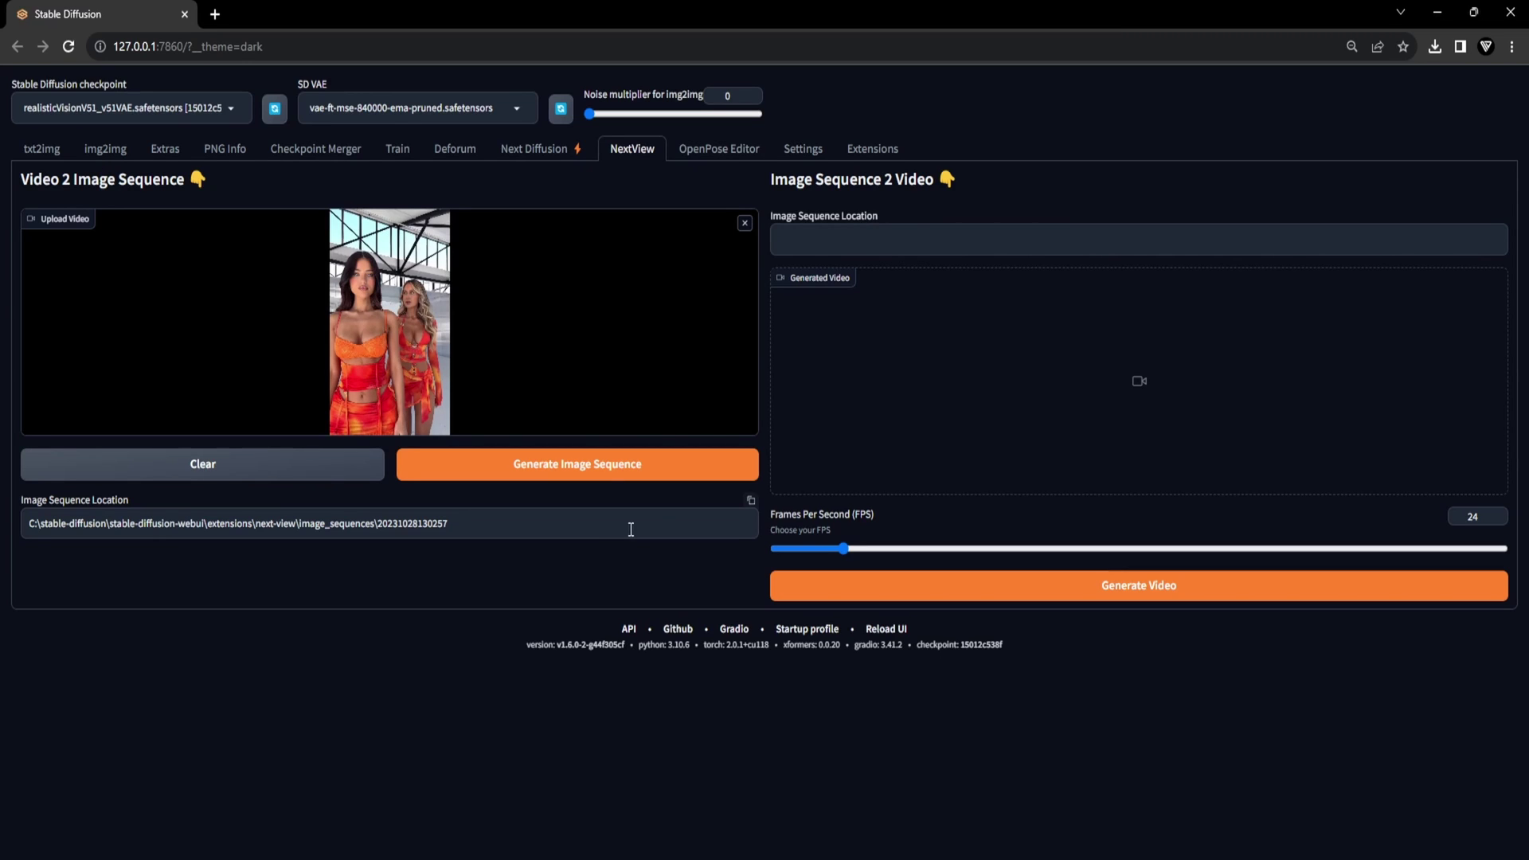
drag(628, 529, 27, 528)
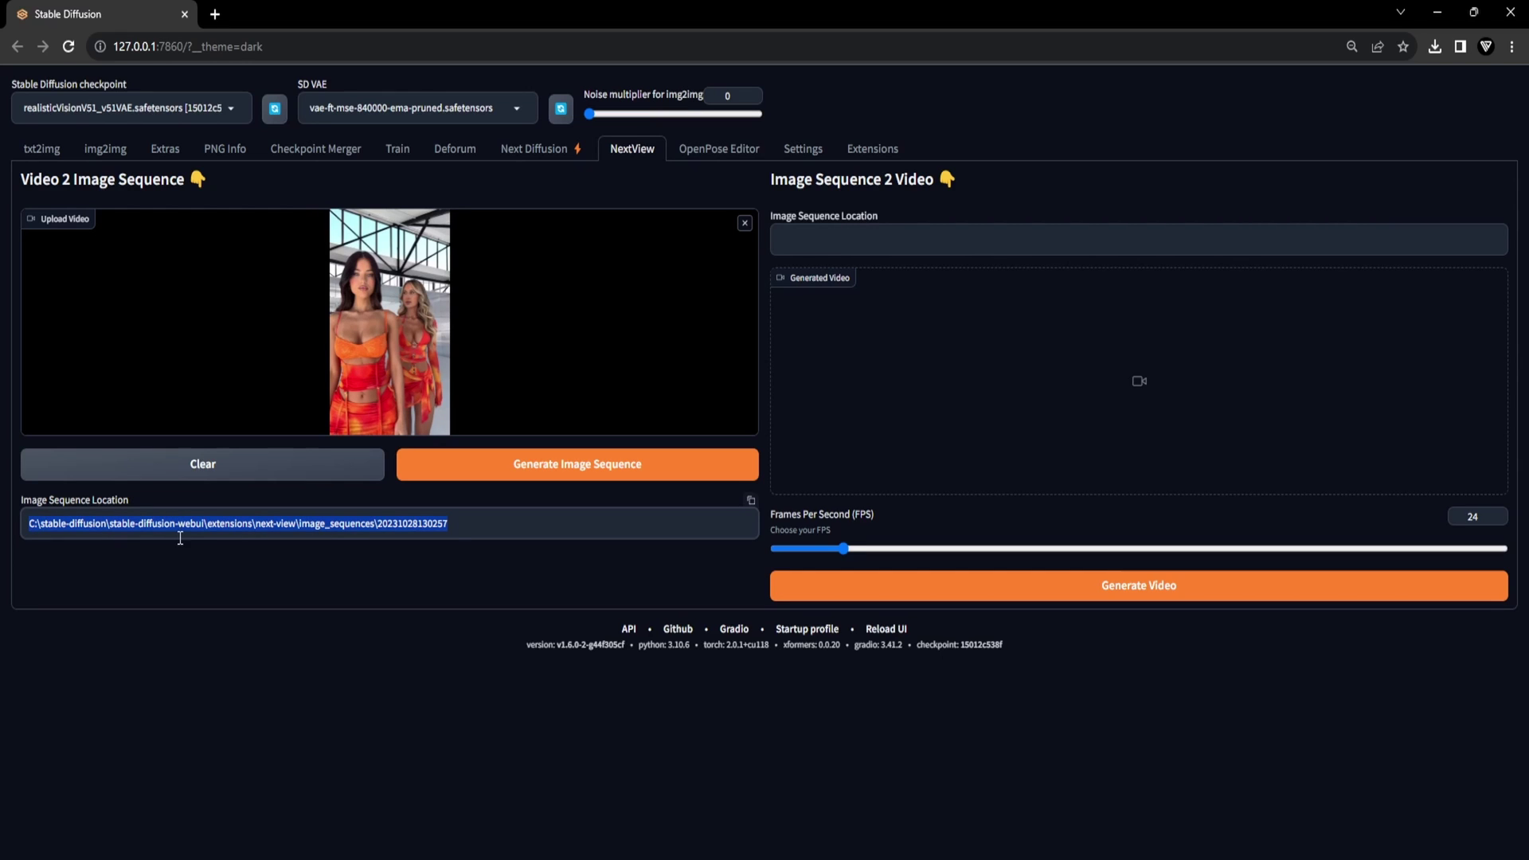
On img2img Batch, set the input directory to the image_sequences folder path.
click(105, 149)
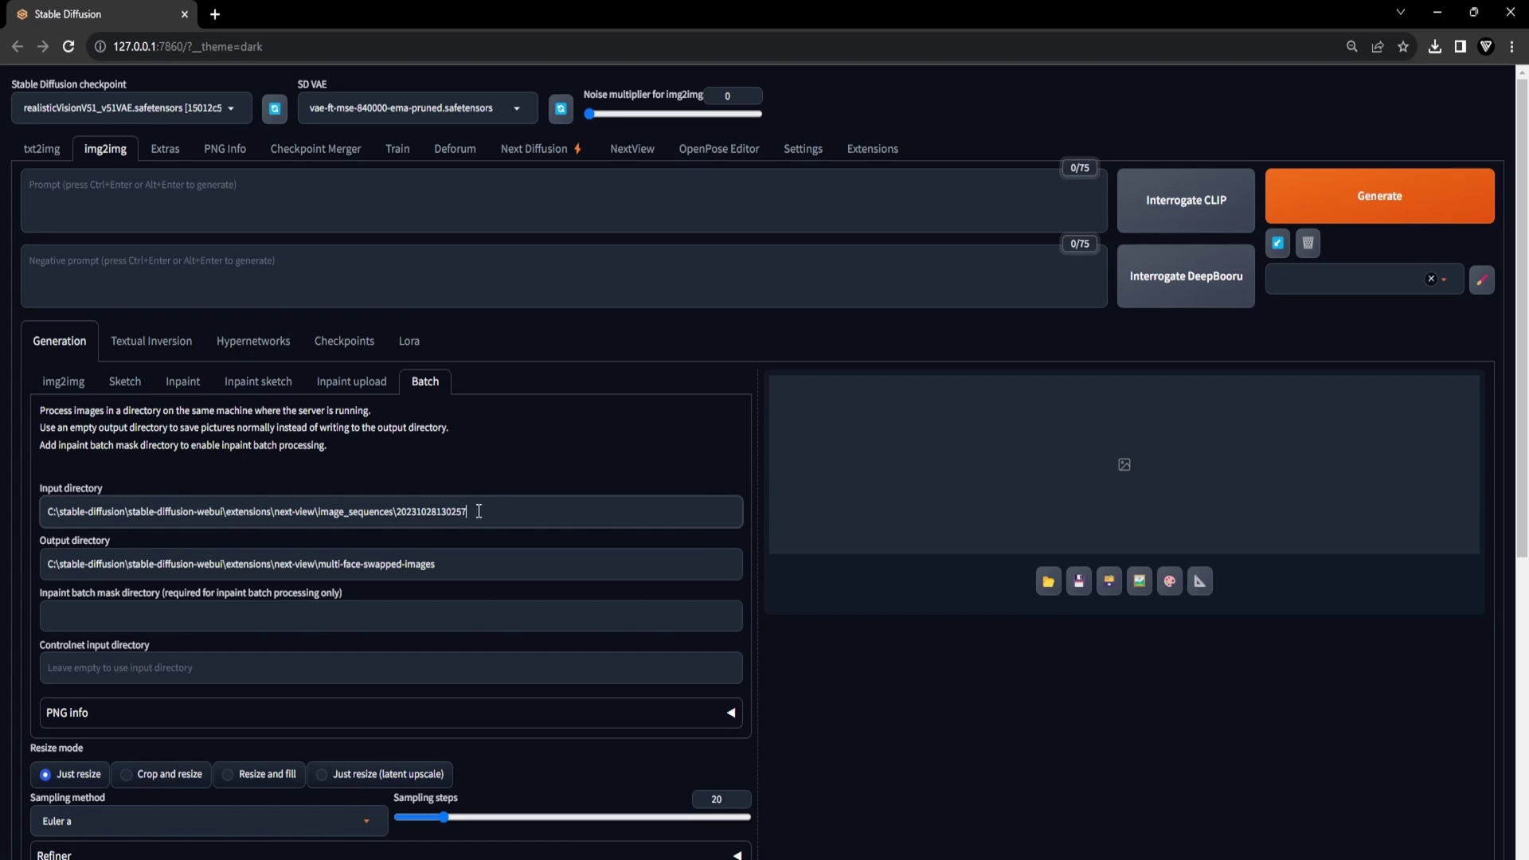
drag(479, 511, 48, 512)
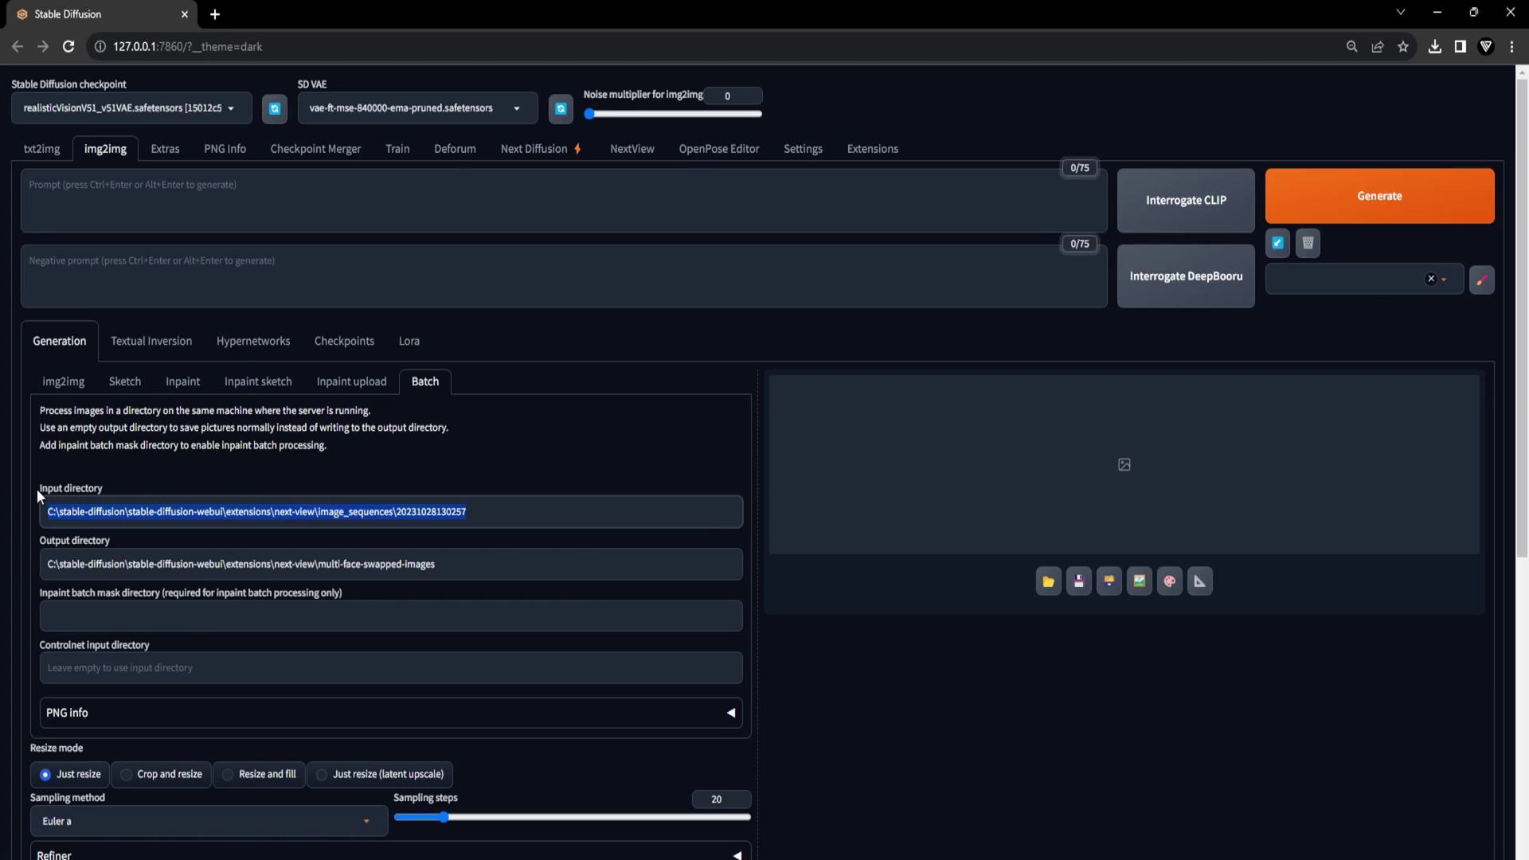
double_click(83, 489)
click(101, 495)
double_click(91, 541)
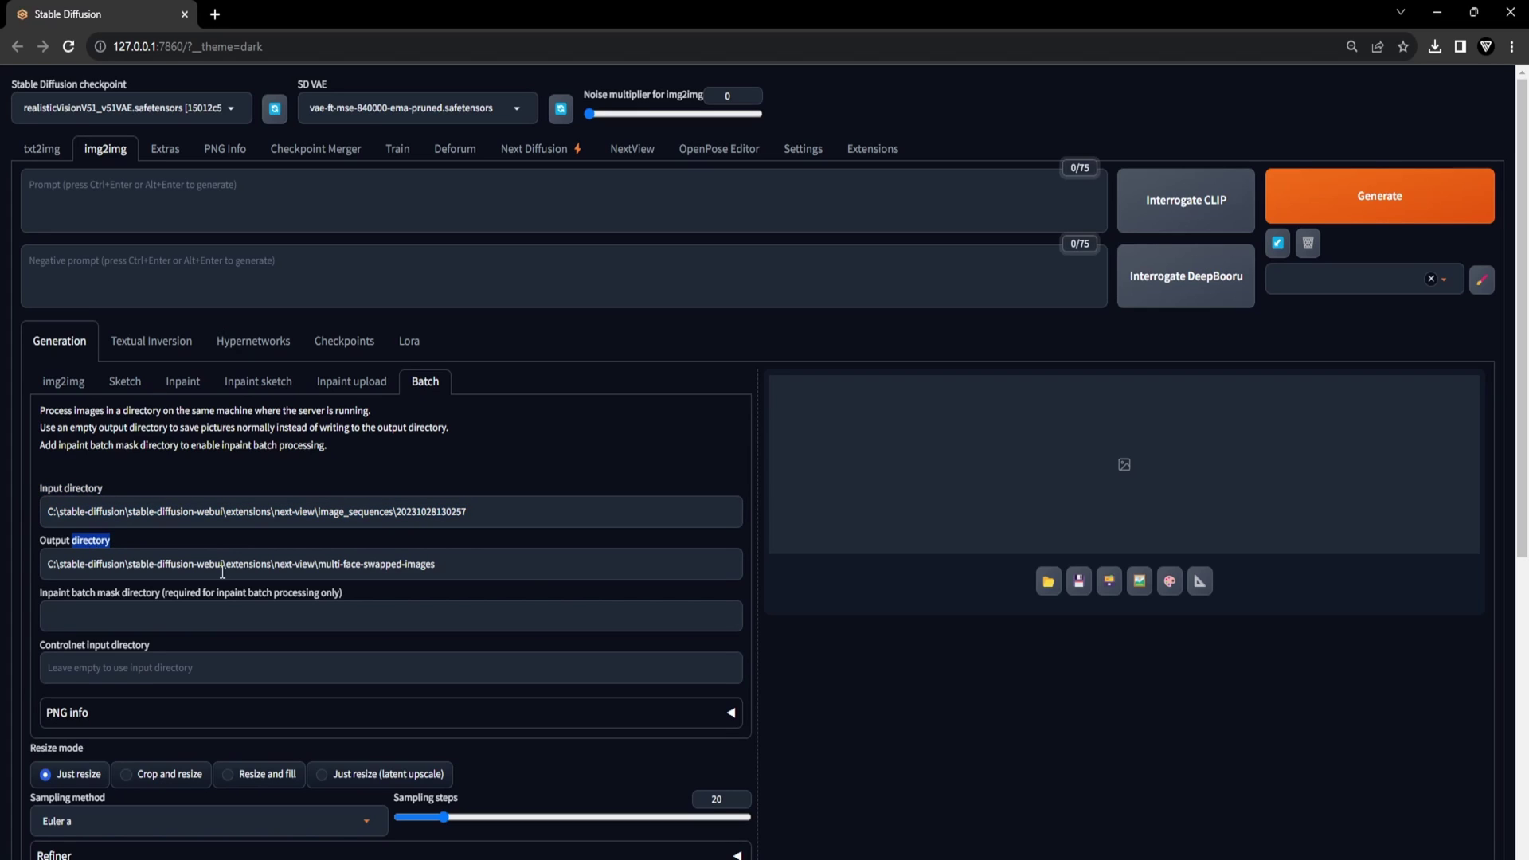
Set the batch output directory to next-view\multi-face-swapped-images.
drag(435, 564, 320, 570)
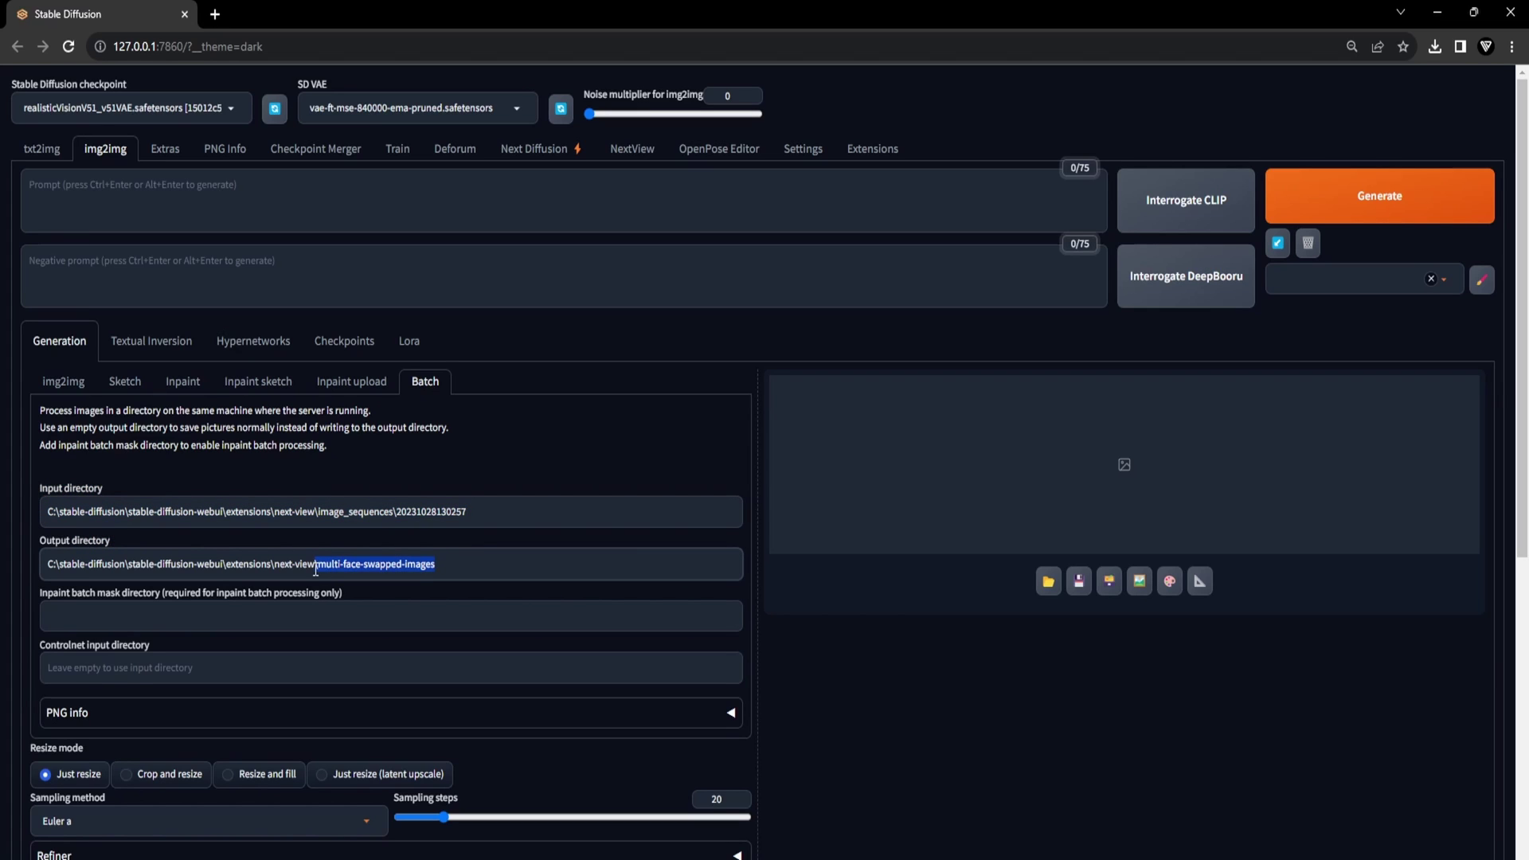
click(83, 565)
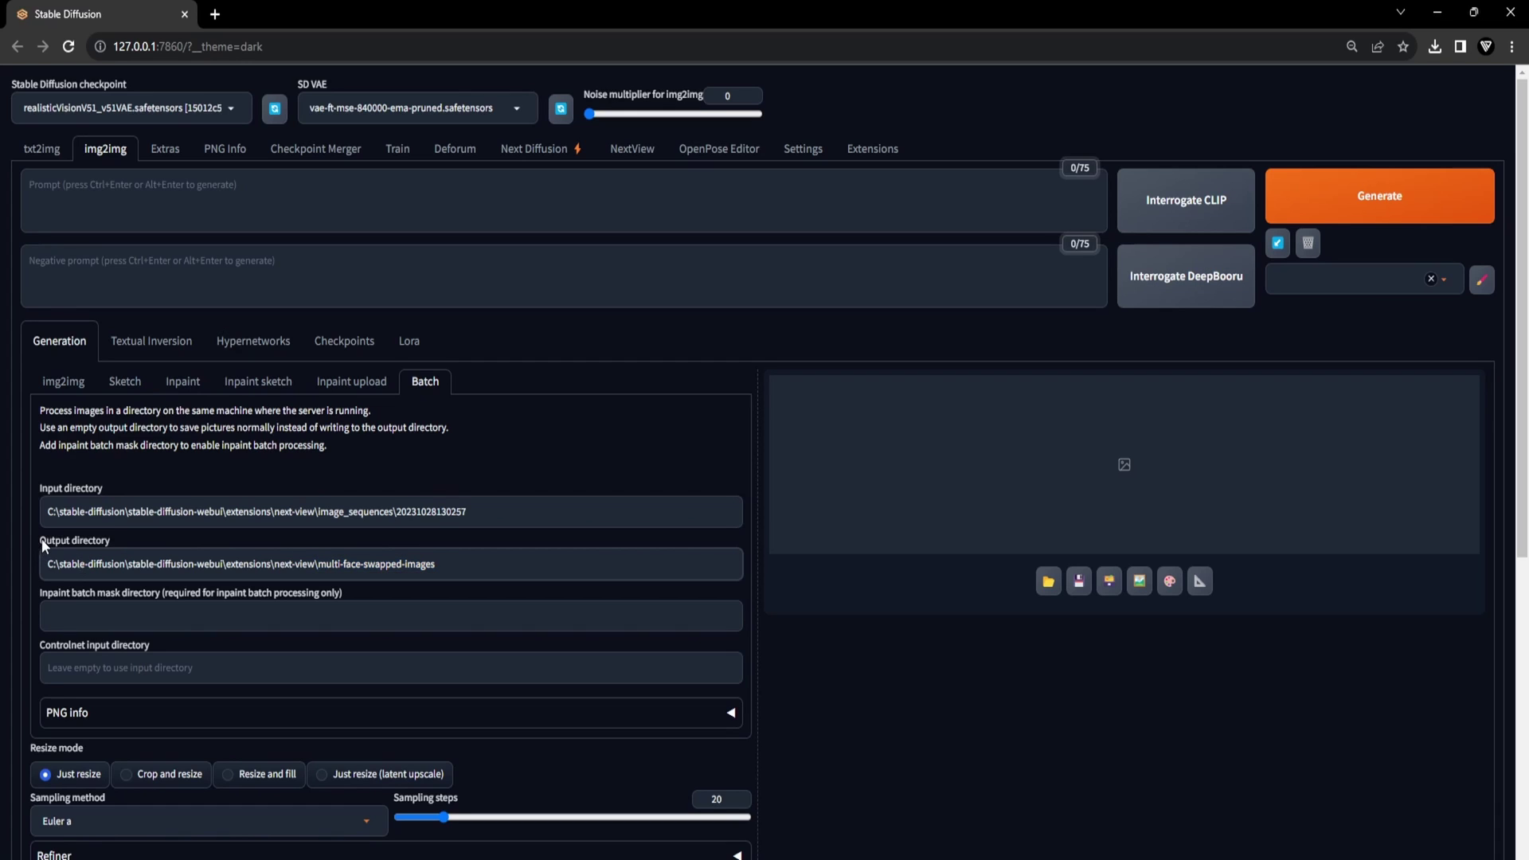
double_click(60, 560)
triple_click(59, 560)
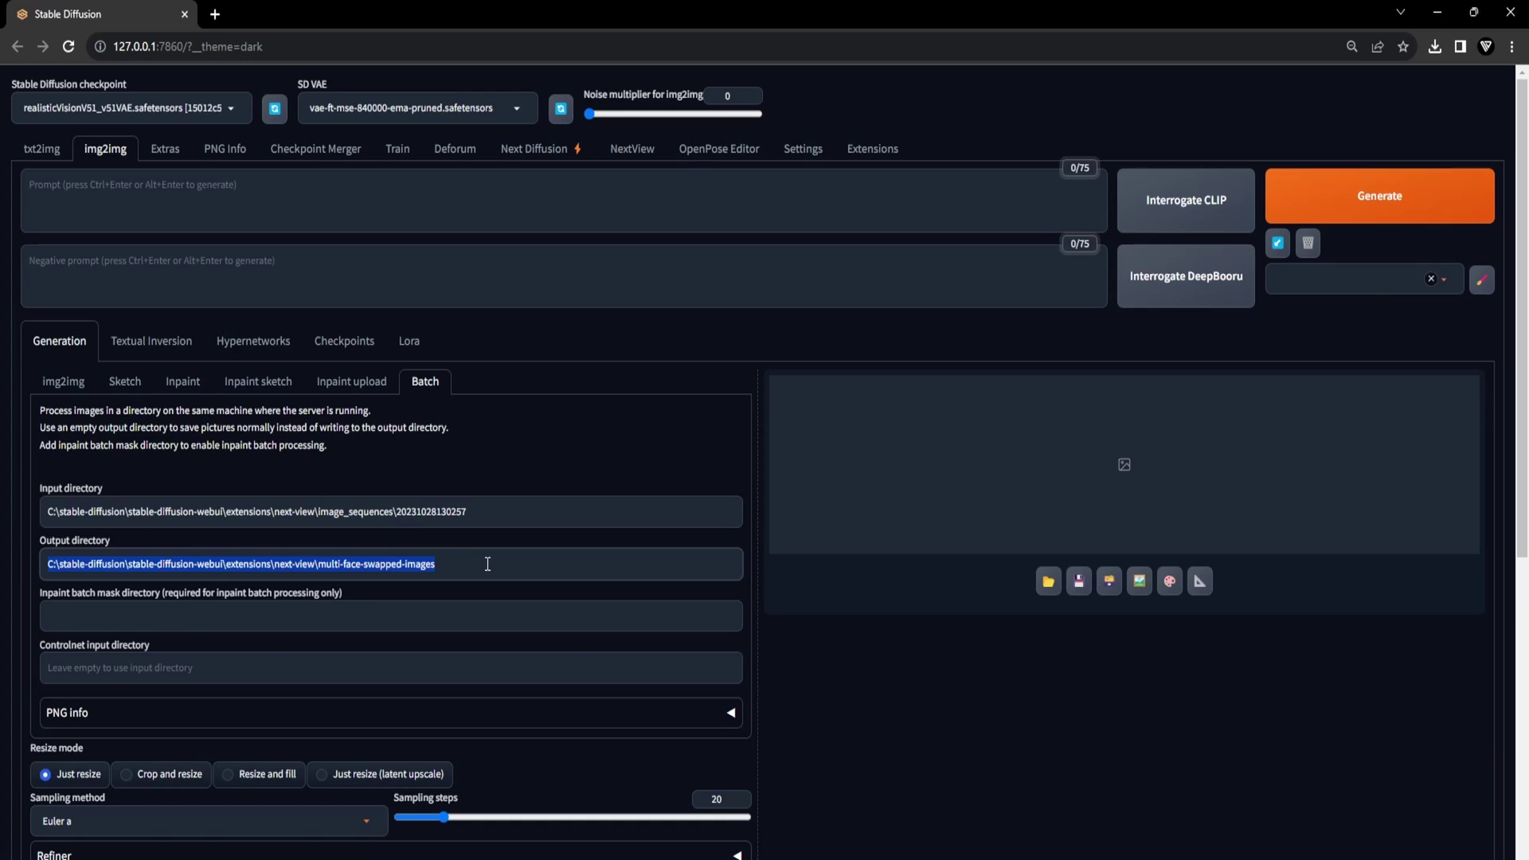
click(450, 565)
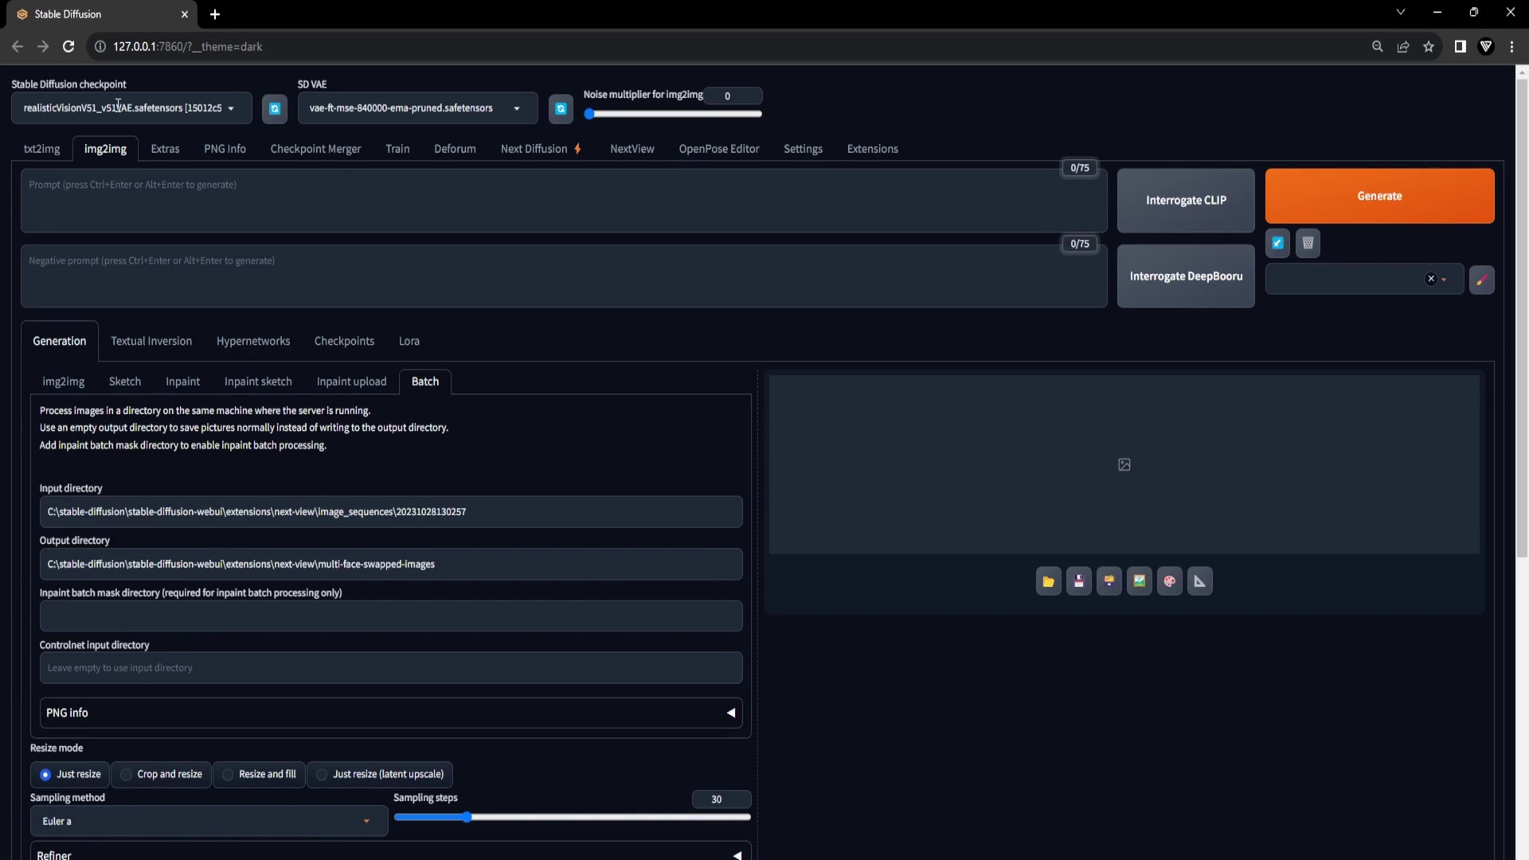
Lock the 400×712 output size to a 9:16 aspect ratio.
scroll(237, 553, down, 3)
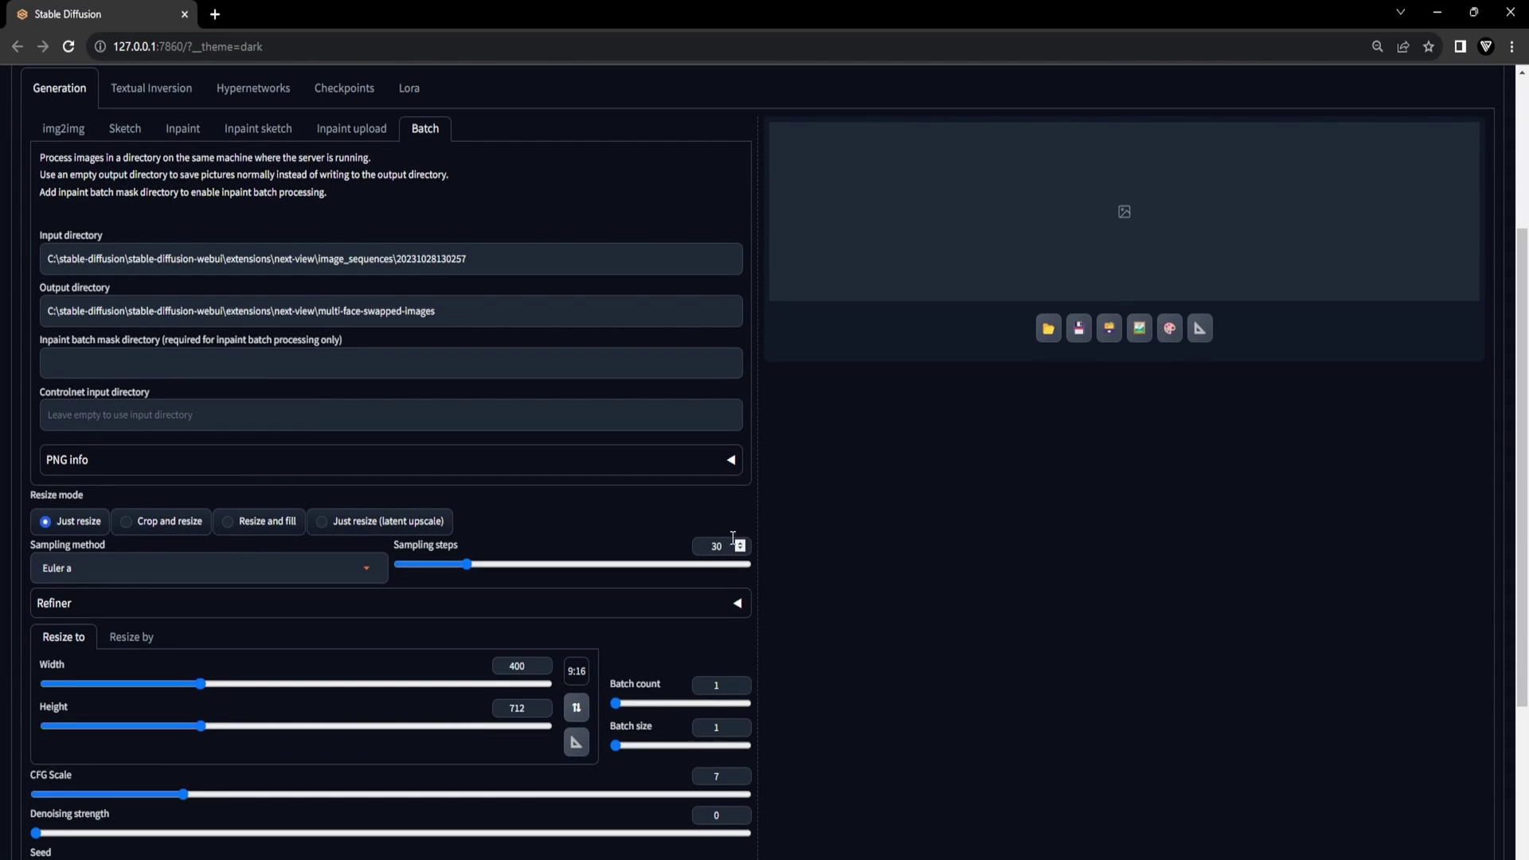
scroll(532, 625, down, 1)
scroll(532, 626, down, 3)
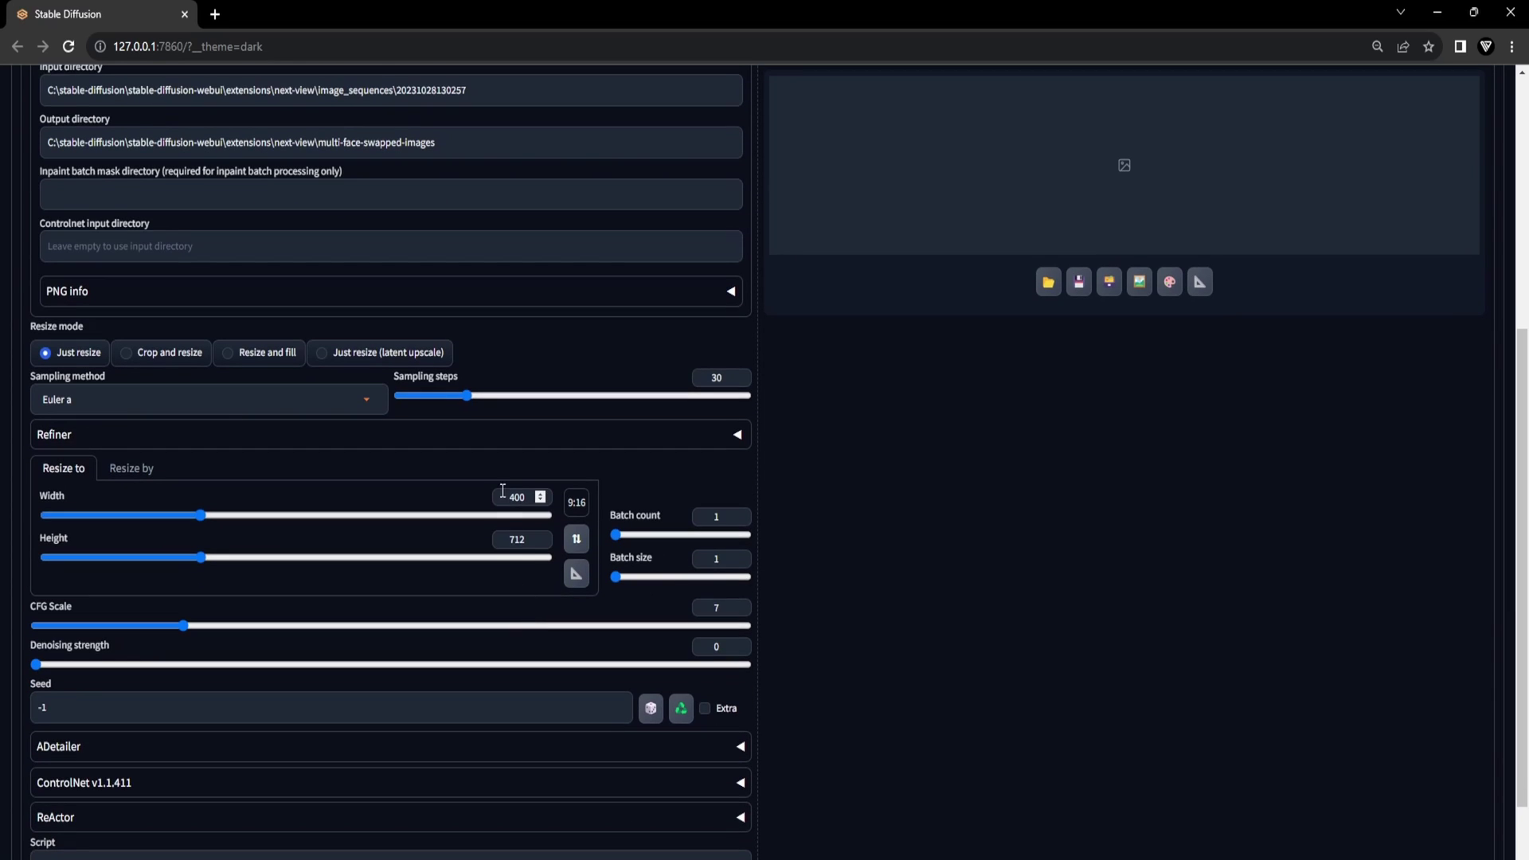
click(577, 504)
click(577, 634)
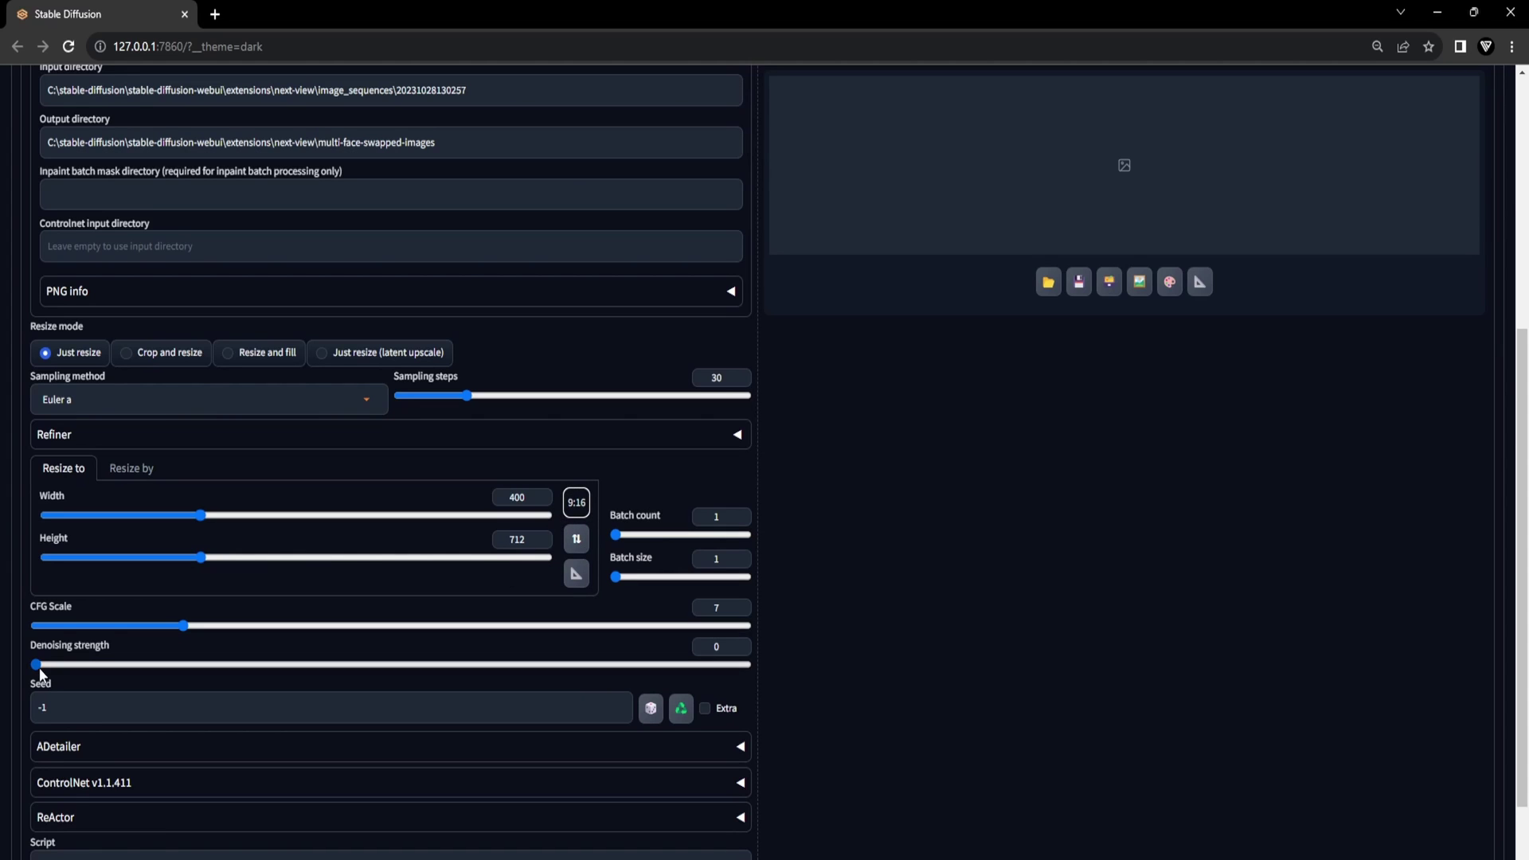
Leave denoising strength at 0 and select the -1 seed value for replacement.
mouse_move(40, 667)
mouse_down()
mouse_move(164, 668)
mouse_move(23, 663)
mouse_up()
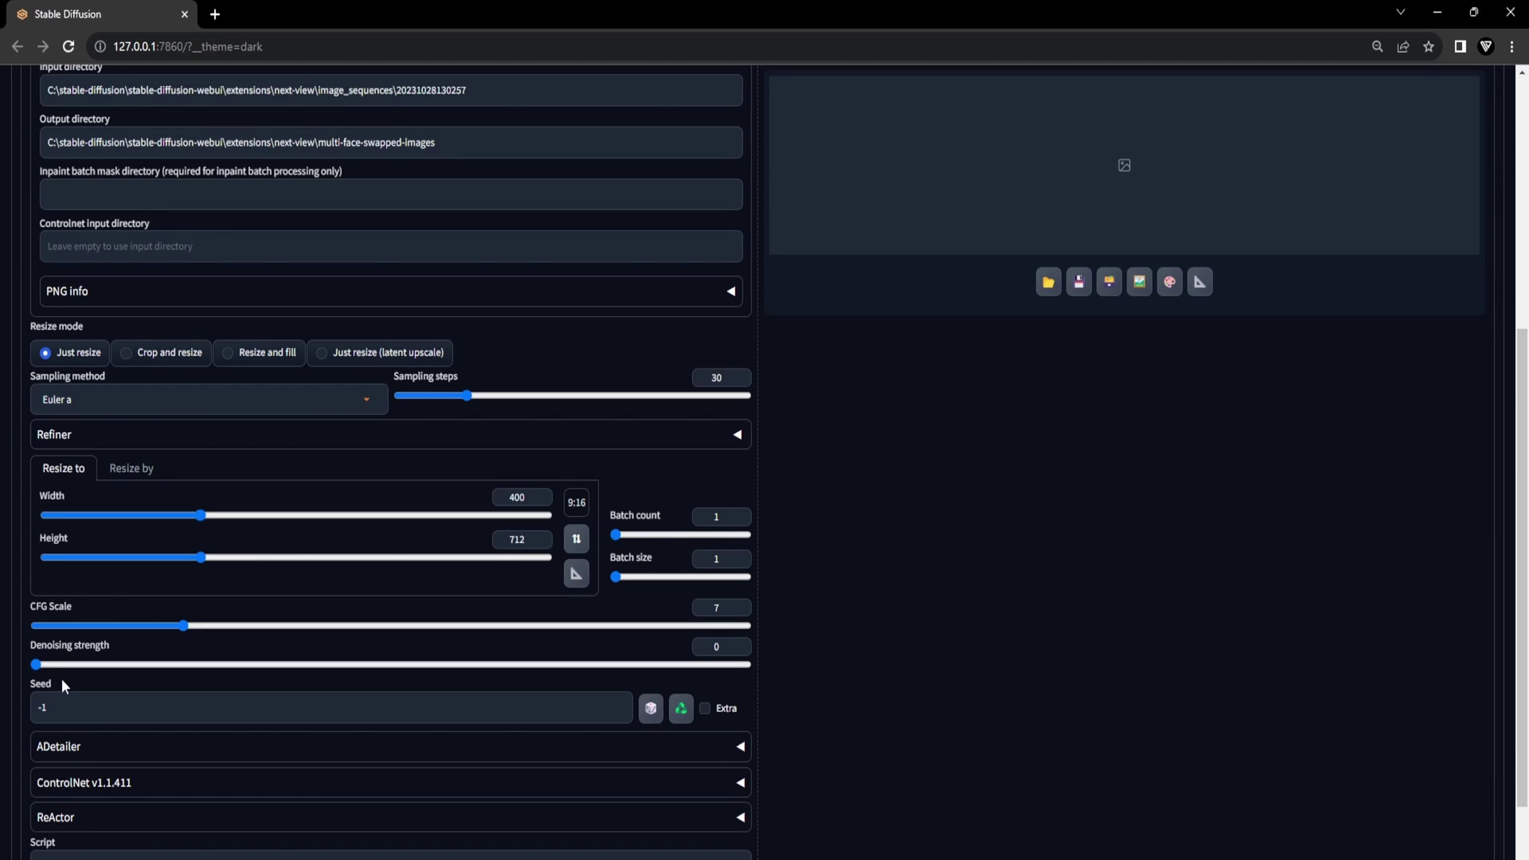
click(65, 707)
drag(65, 707, 31, 708)
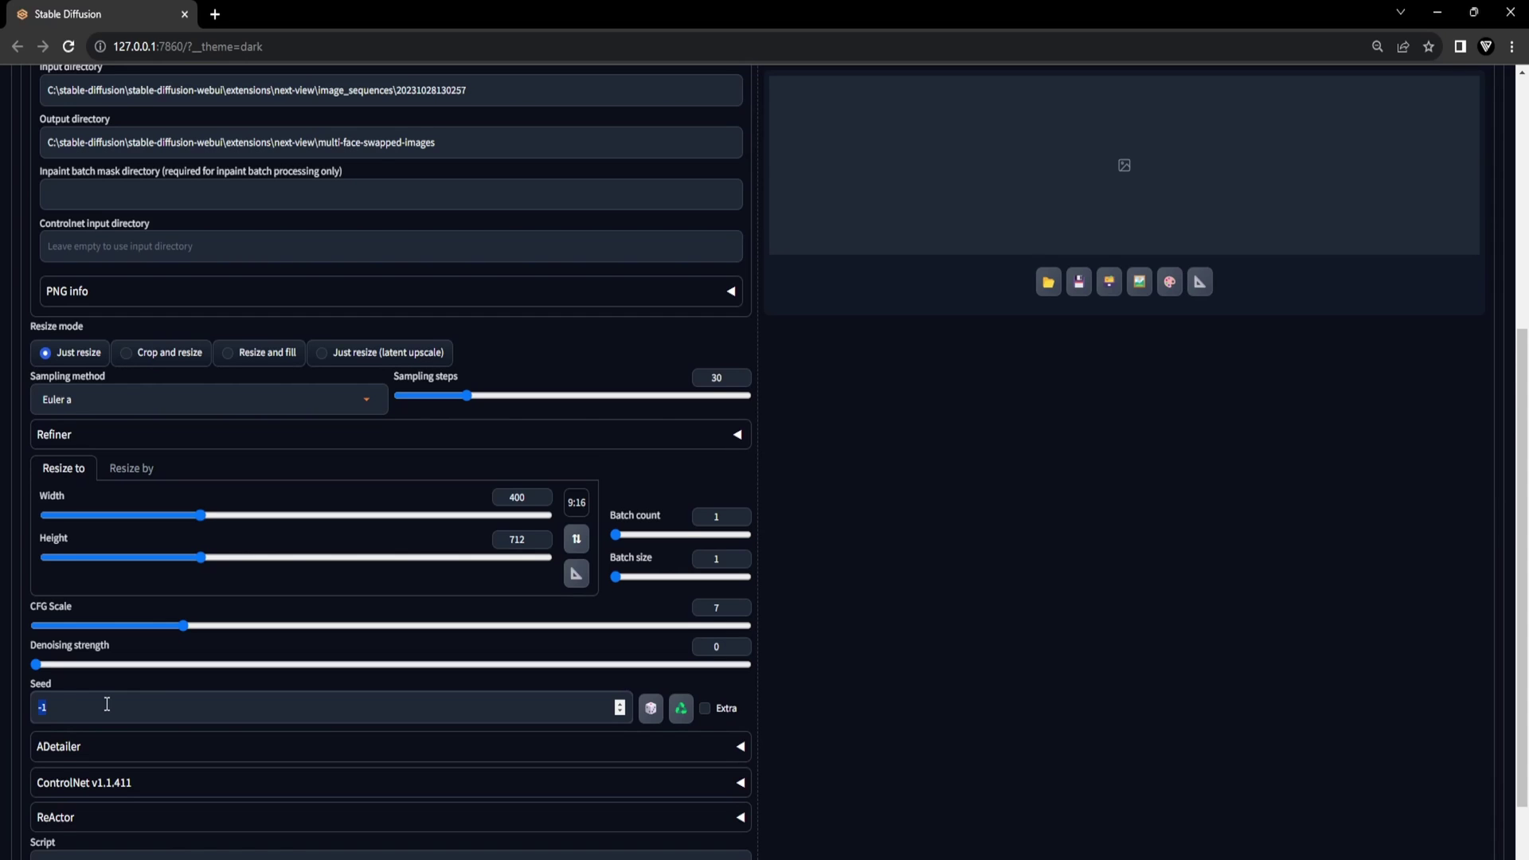
scroll(107, 704, down, 1)
Enter seed -2, expand ReActor, and confirm face swapping is enabled.
text(-2)
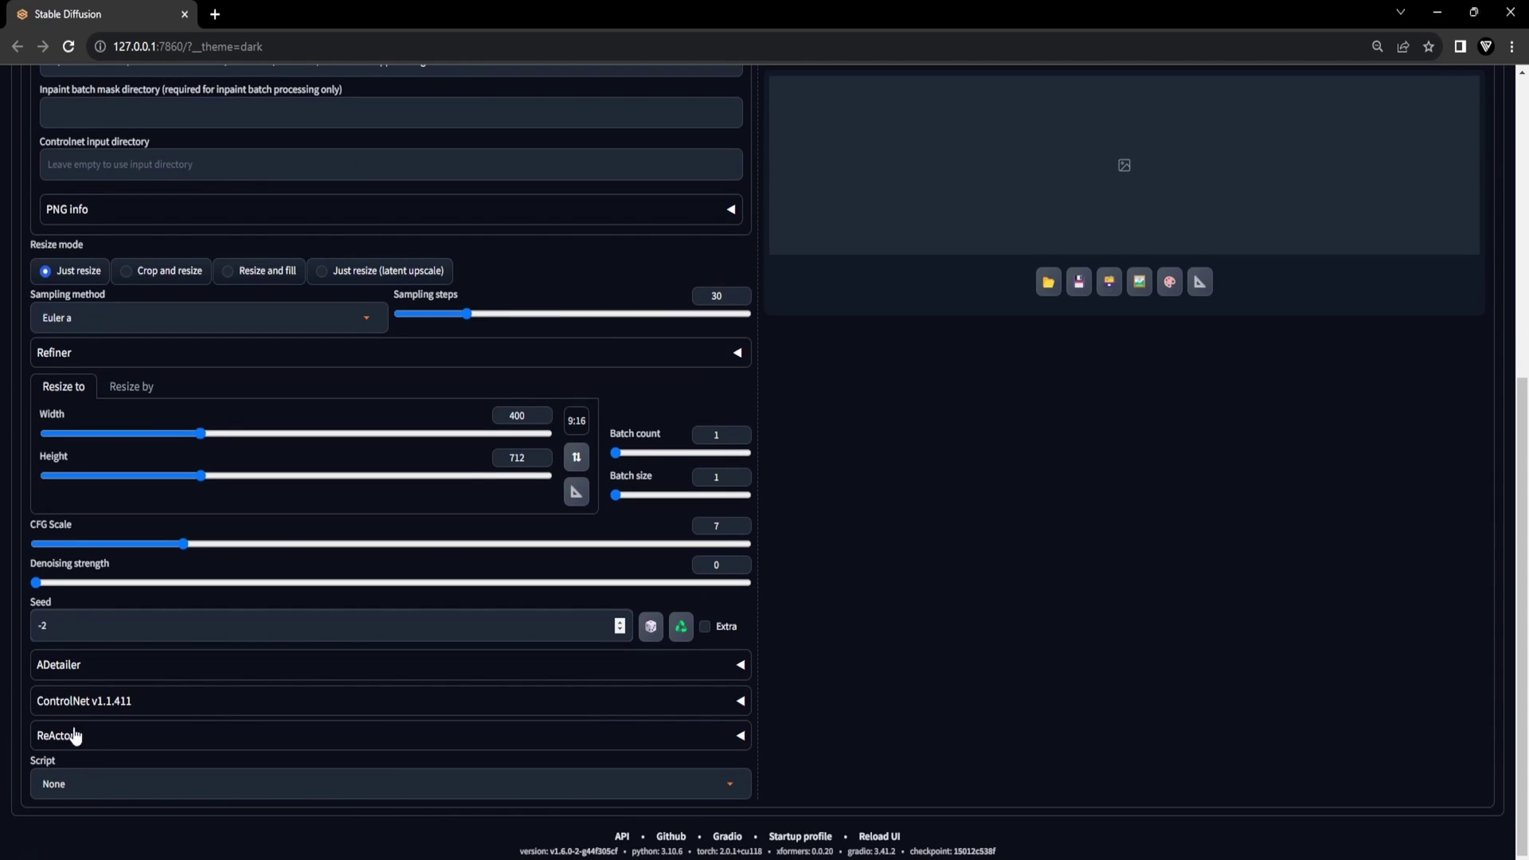
click(76, 735)
scroll(86, 740, down, 4)
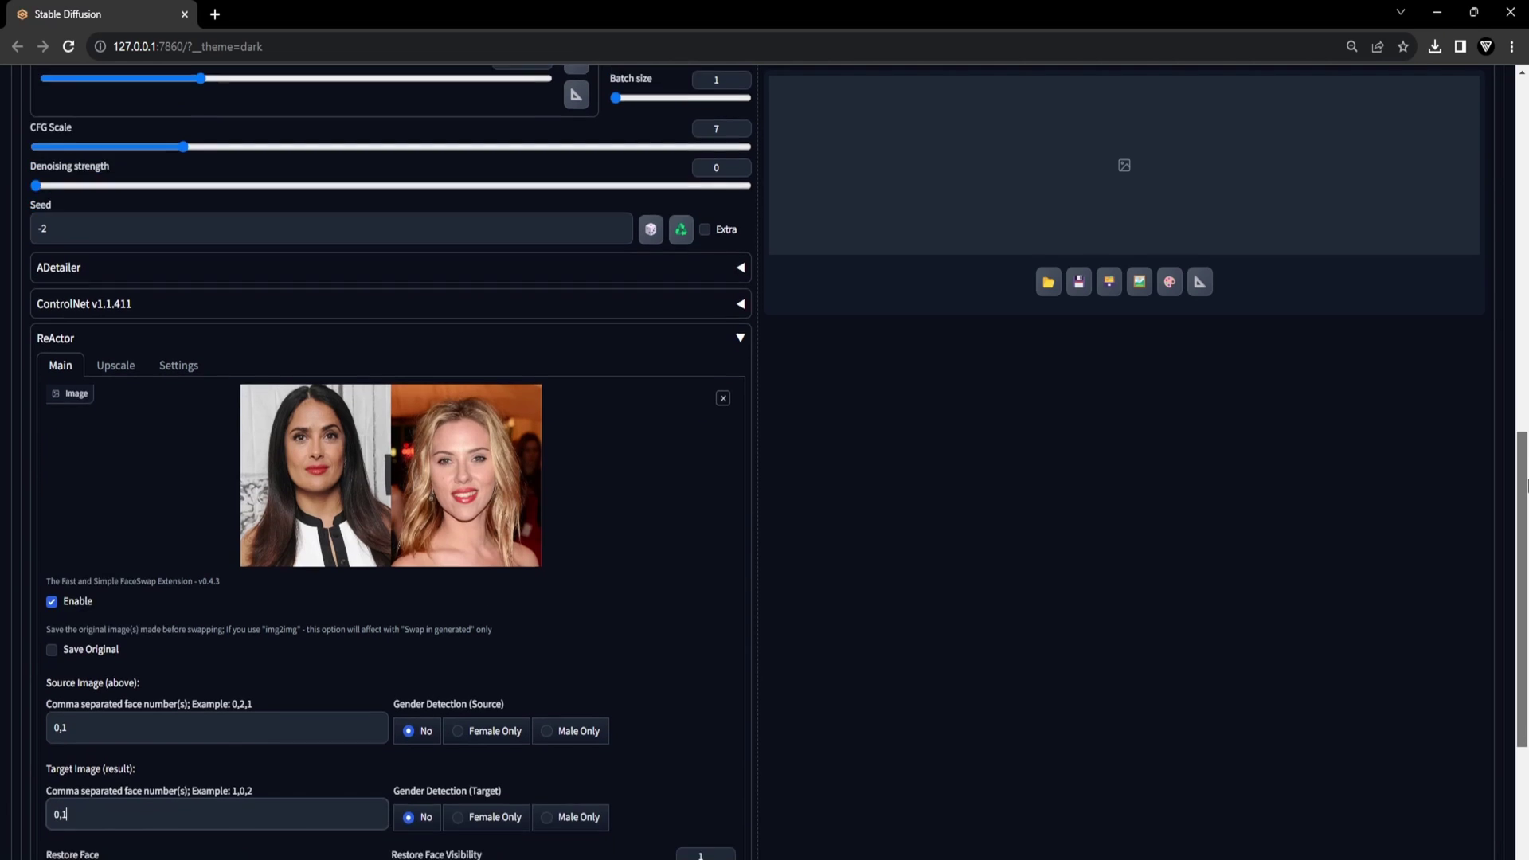
scroll(128, 151, down, 4)
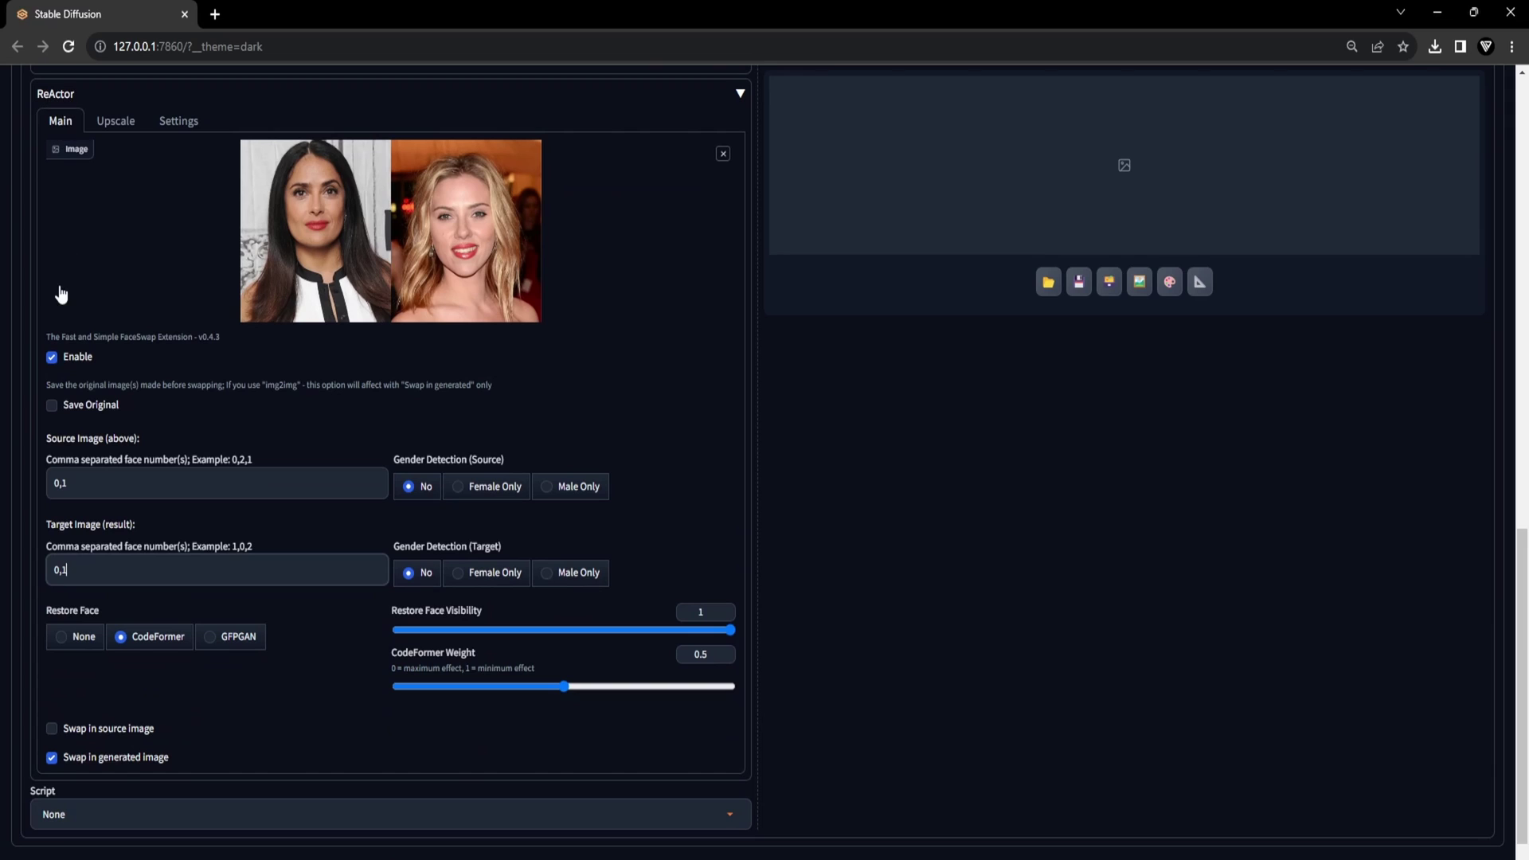
double_click(78, 357)
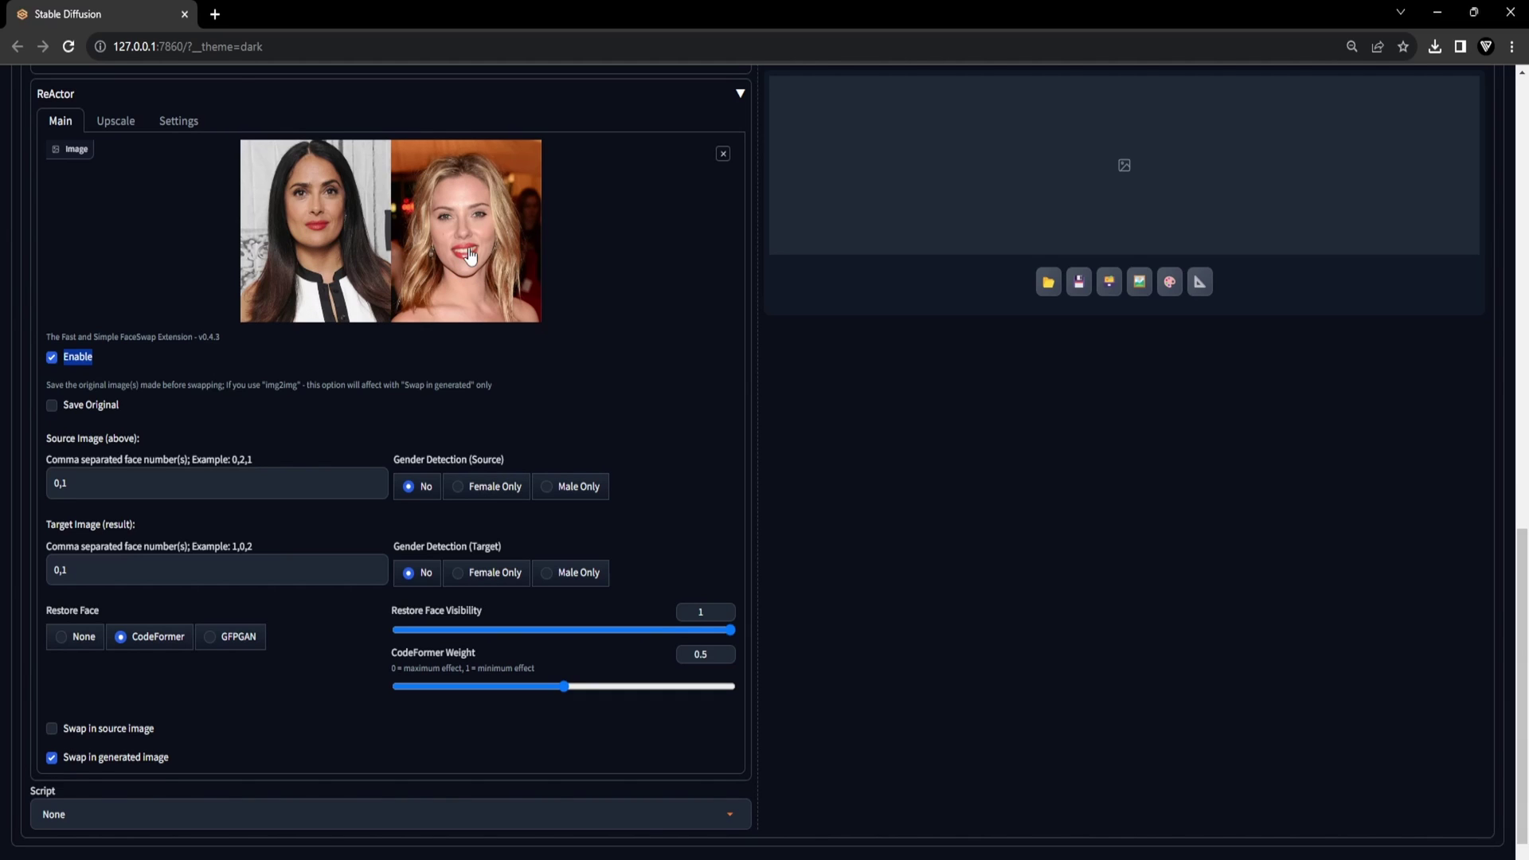
click(49, 438)
drag(48, 439, 69, 478)
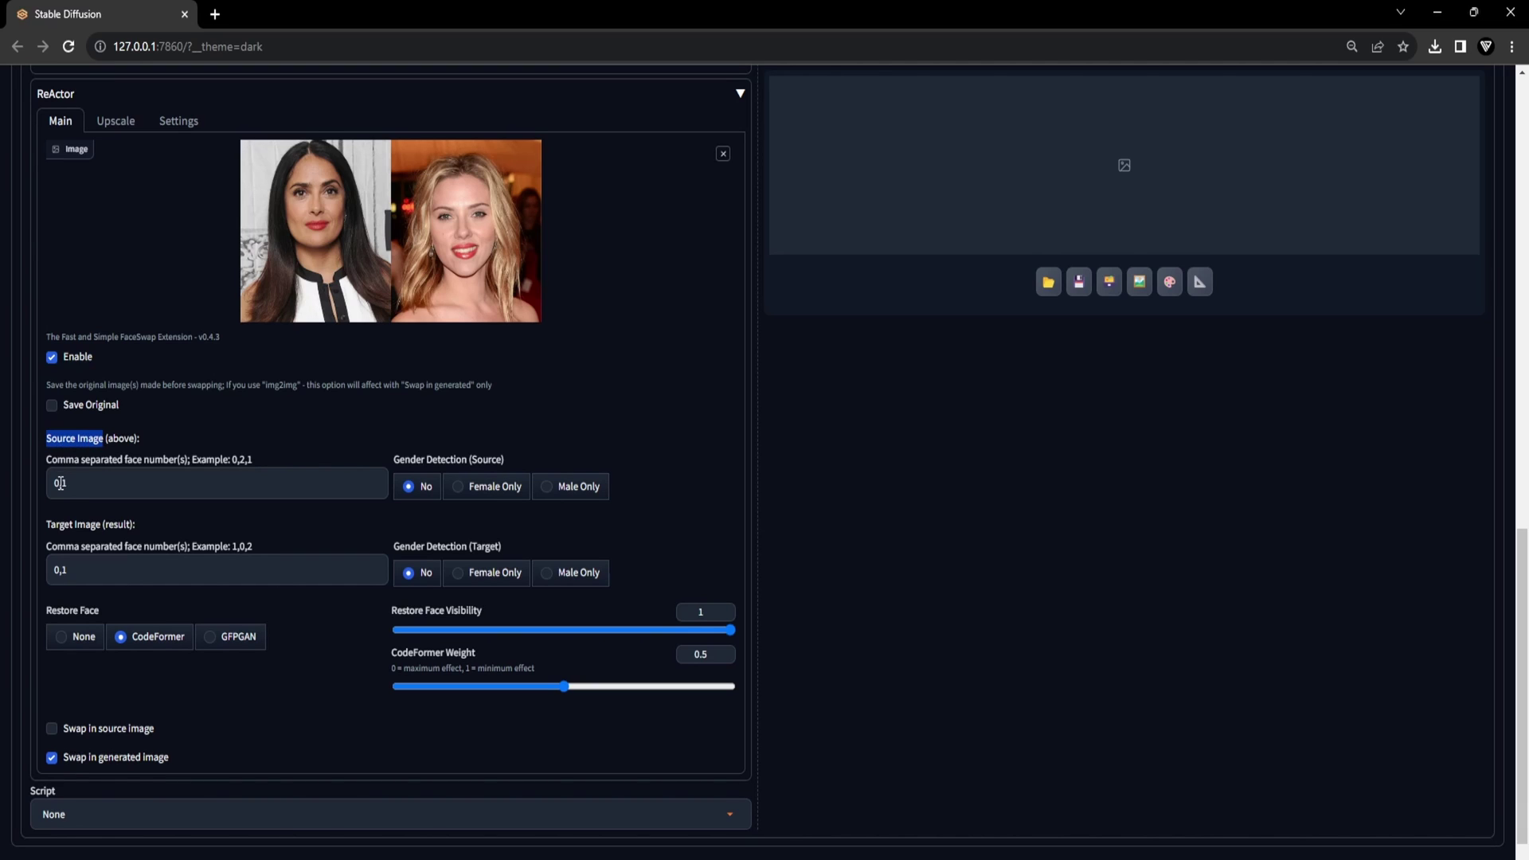
click(56, 482)
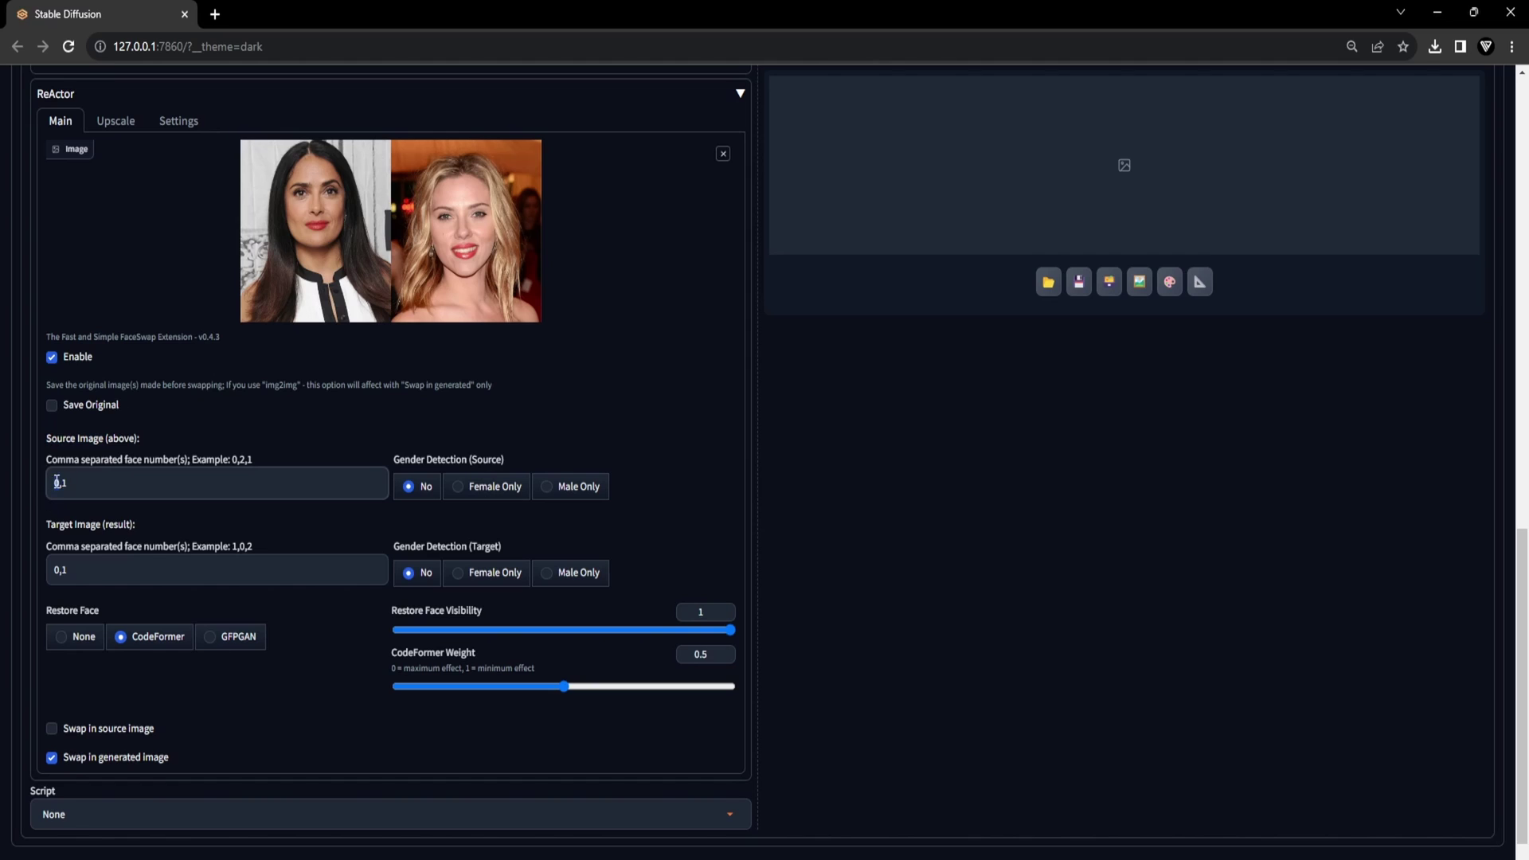
drag(62, 484, 42, 493)
click(72, 482)
drag(72, 482, 103, 522)
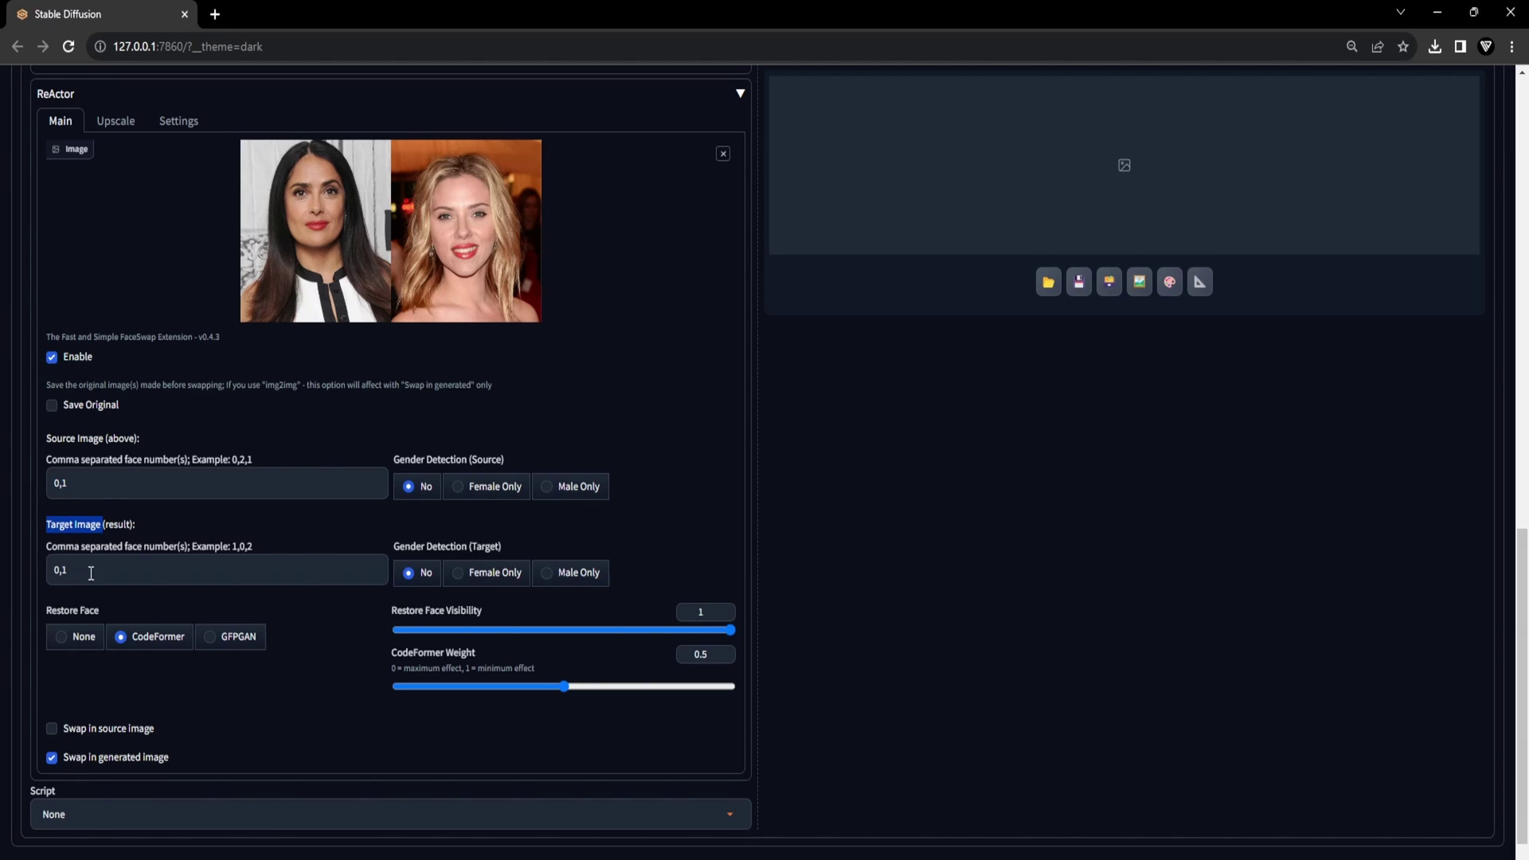
double_click(117, 524)
click(70, 571)
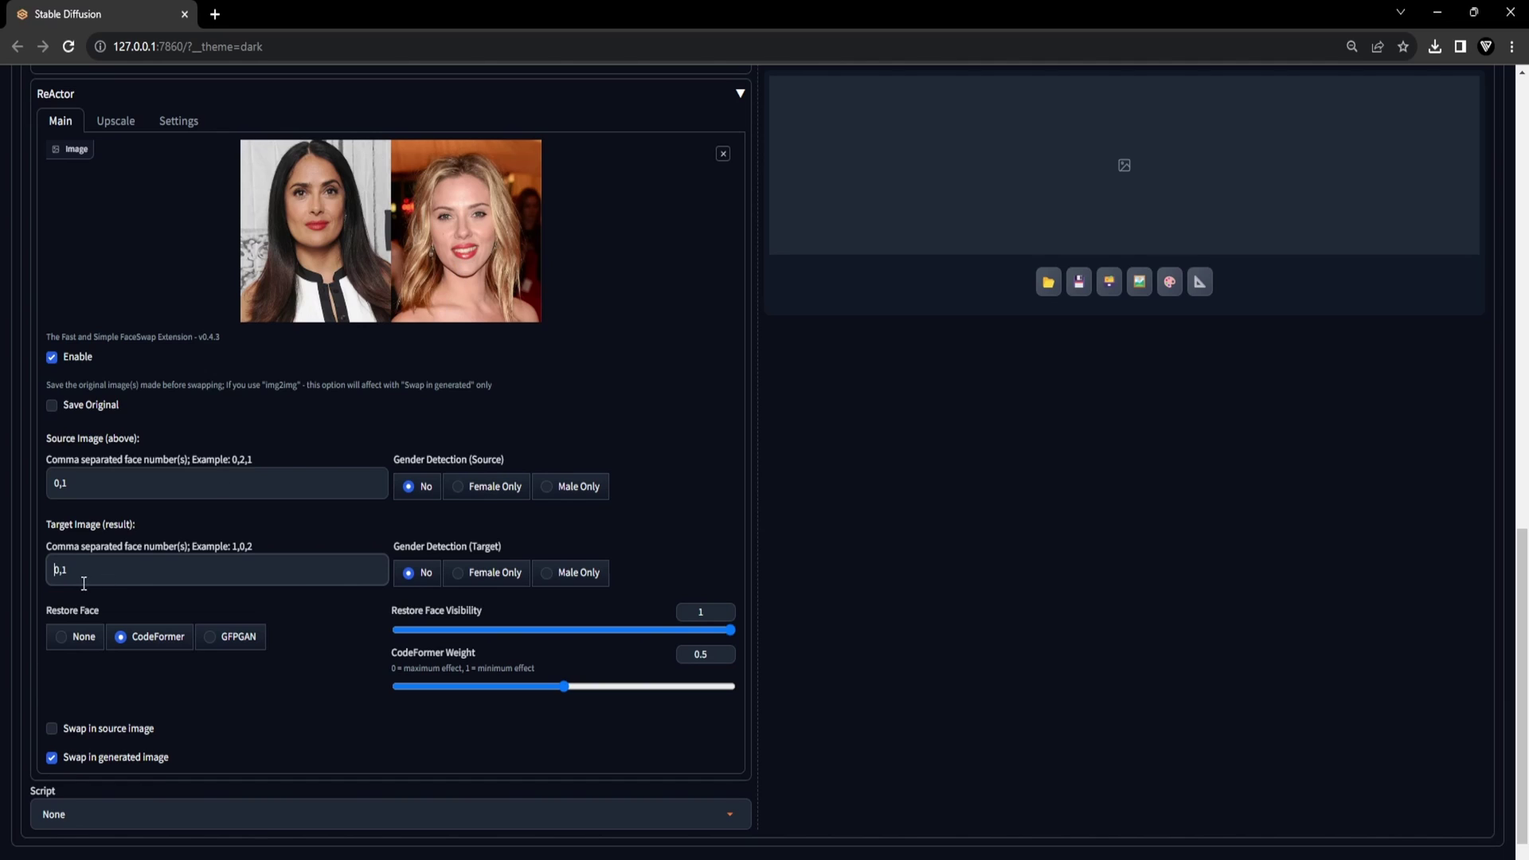
click(72, 575)
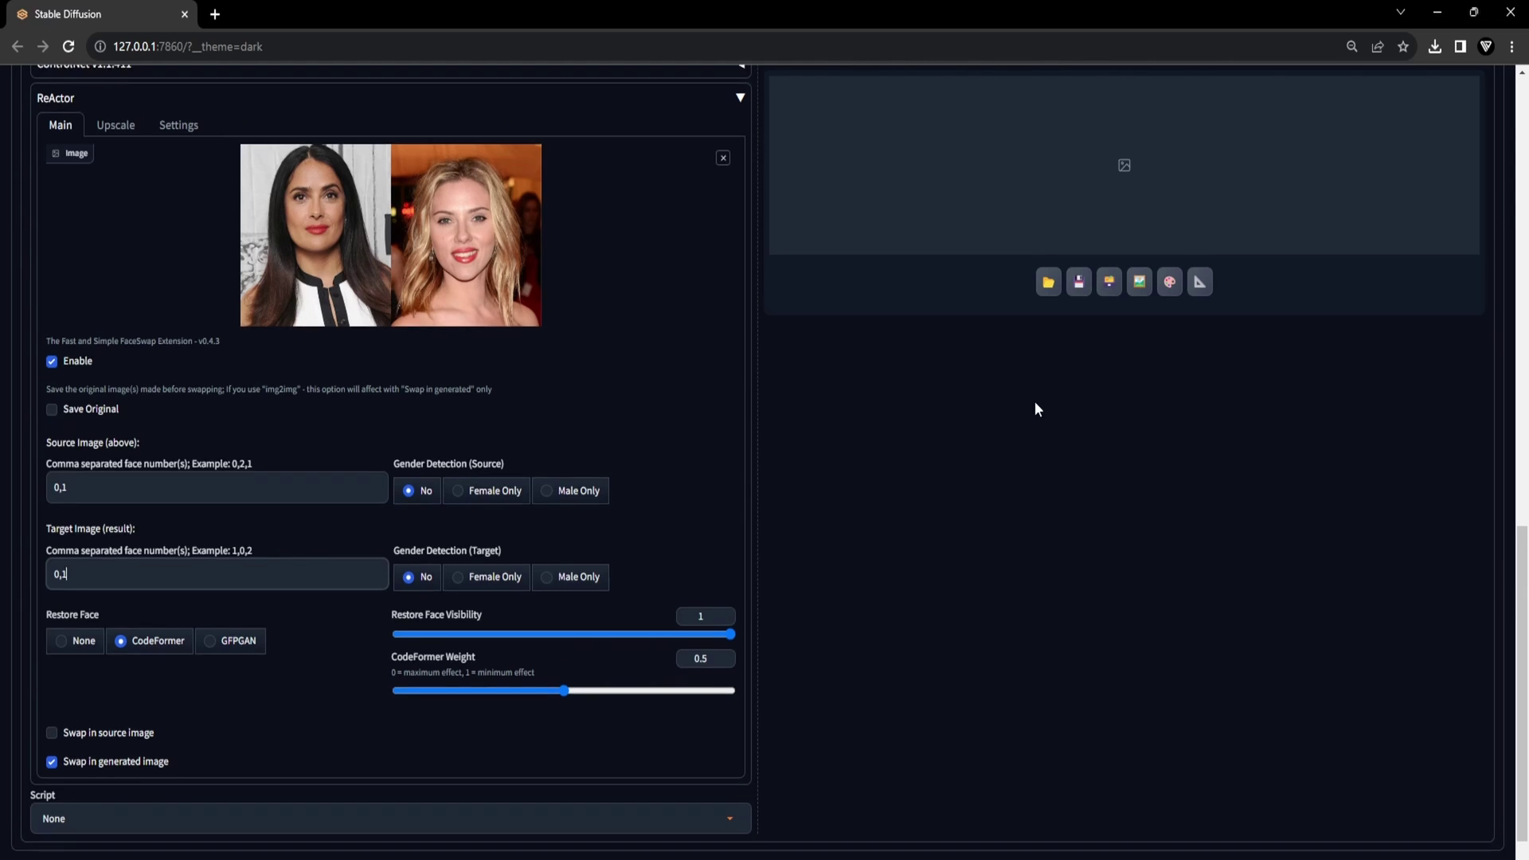
Run the img2img batch face swap on all frames and select the multi-face-swapped-images output path.
scroll(1044, 398, up, 15)
click(1420, 208)
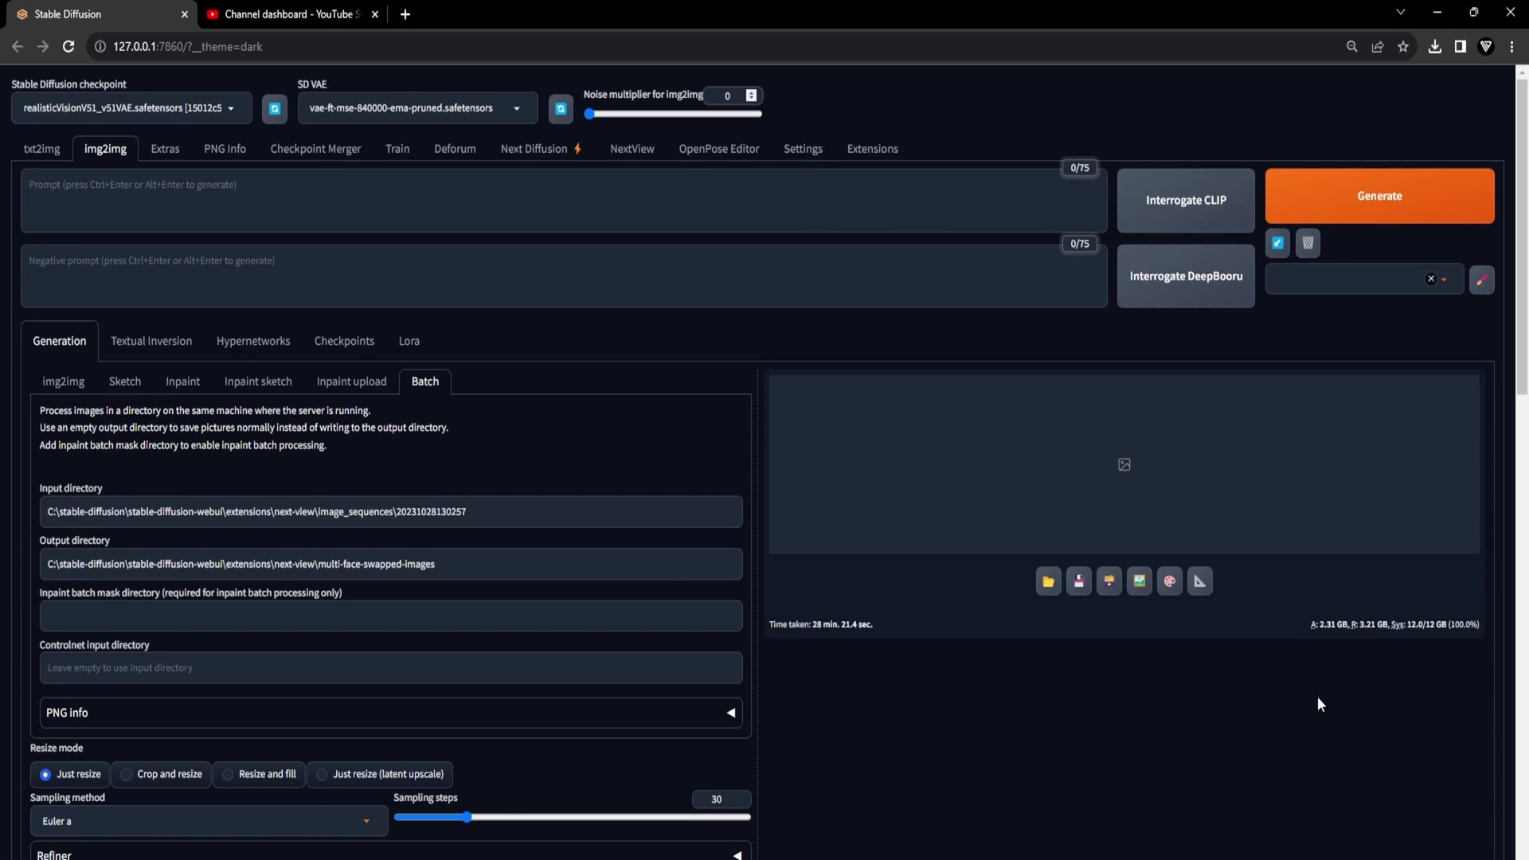
drag(473, 564, 50, 587)
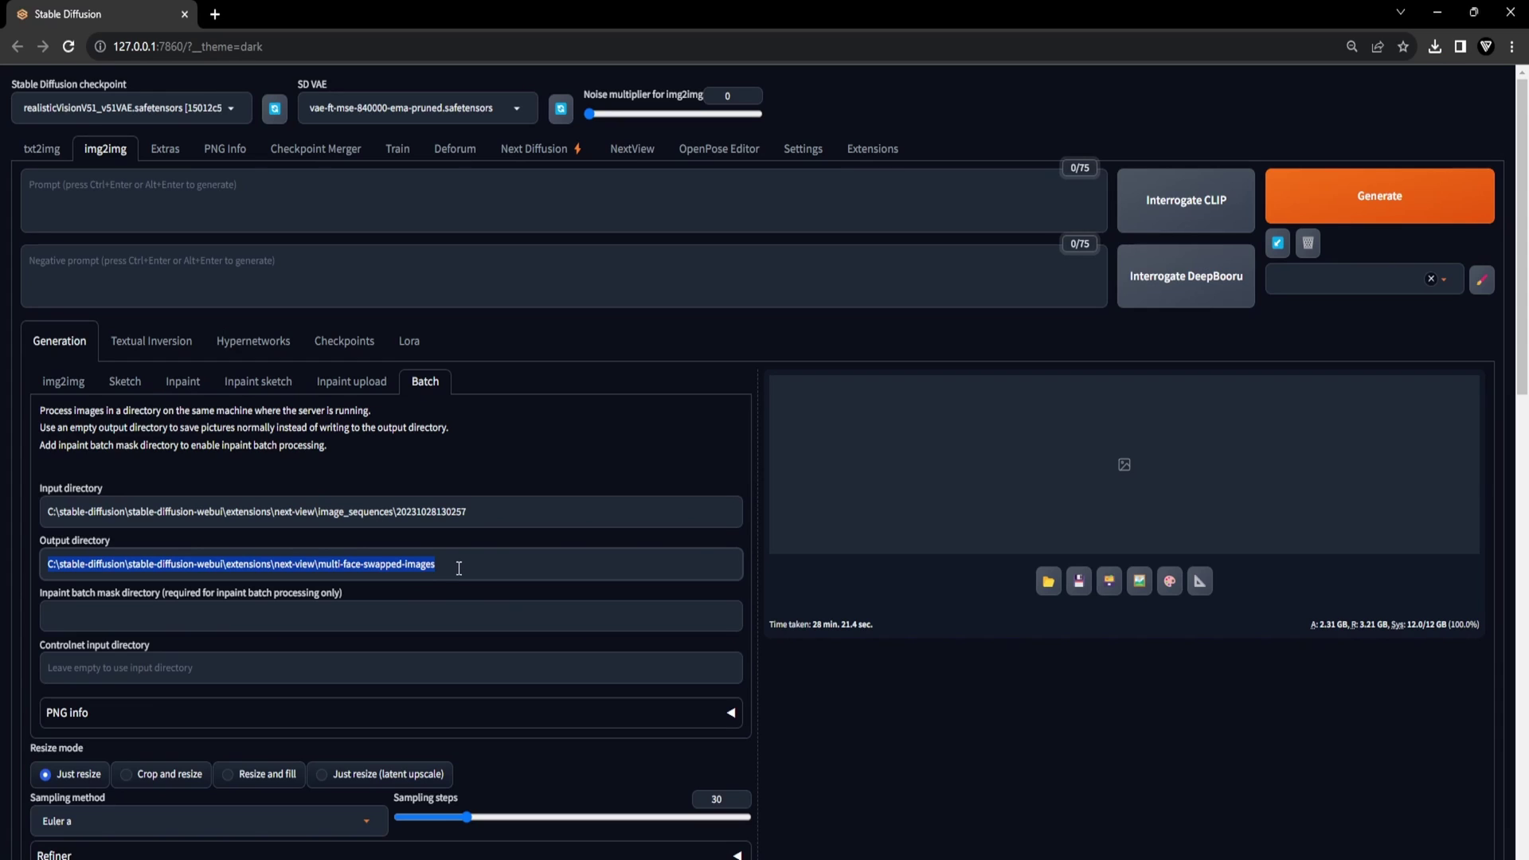
In NextView, set the Image Sequence 2 Video location to the multi-face-swapped-images folder path.
click(637, 155)
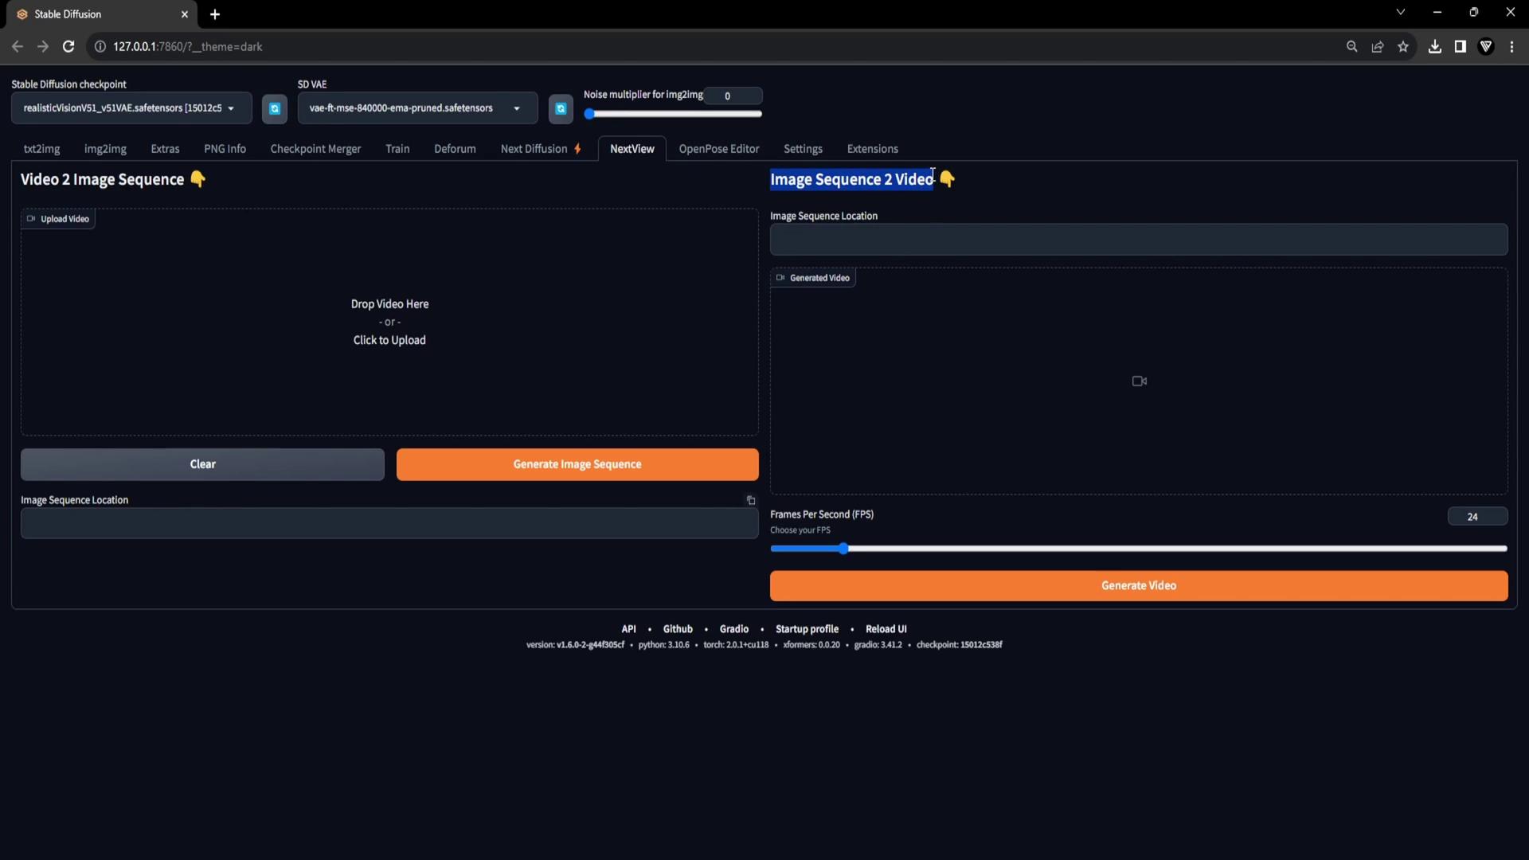
click(894, 241)
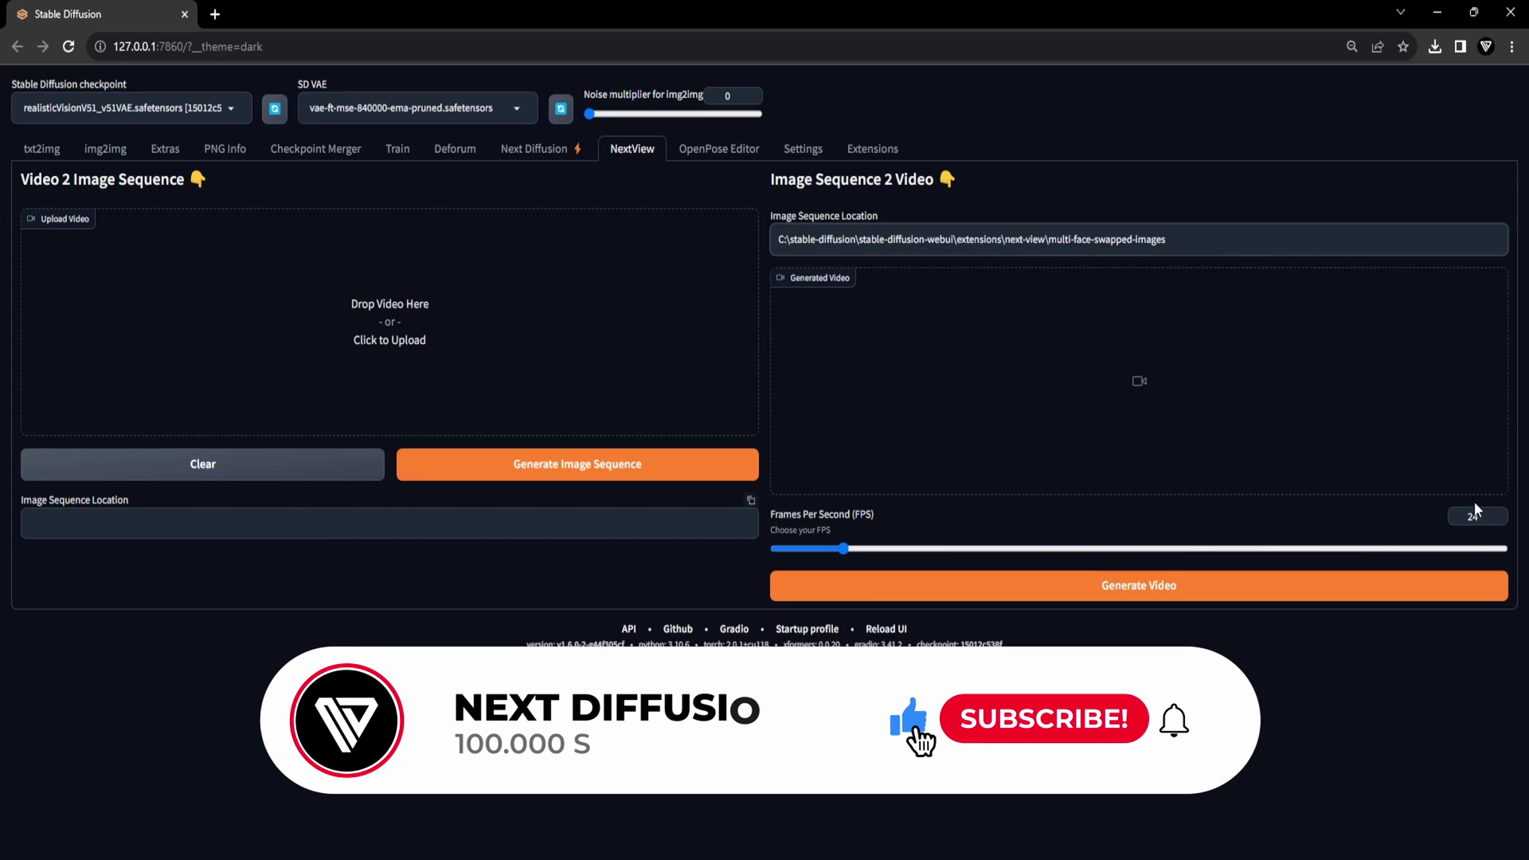
Build the 24 FPS video from the swapped frames, download it, and reveal it in next-view\output_videos.
click(1172, 591)
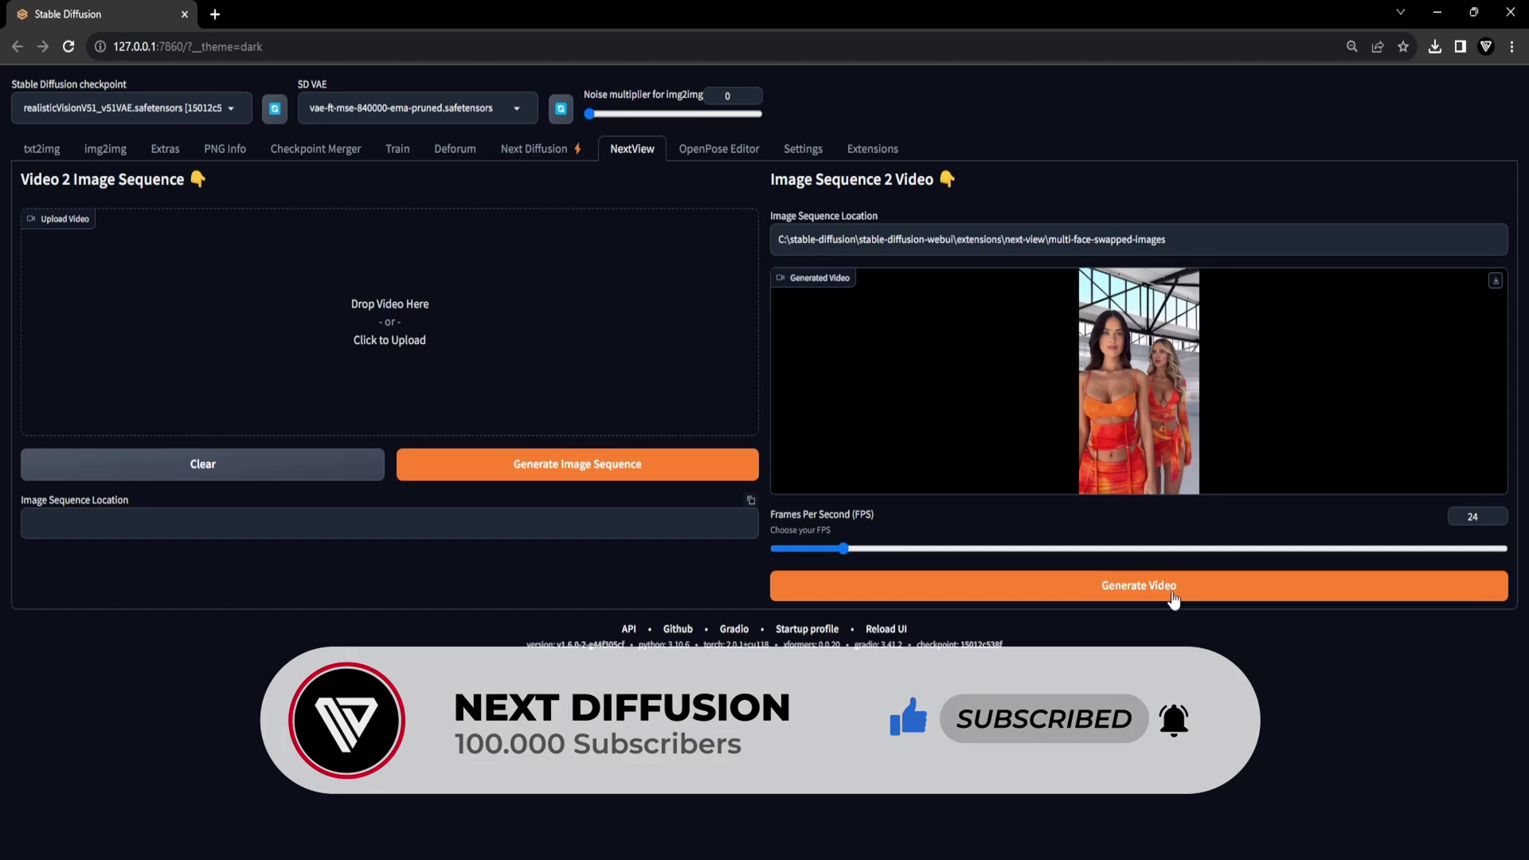
mouse_move(1151, 343)
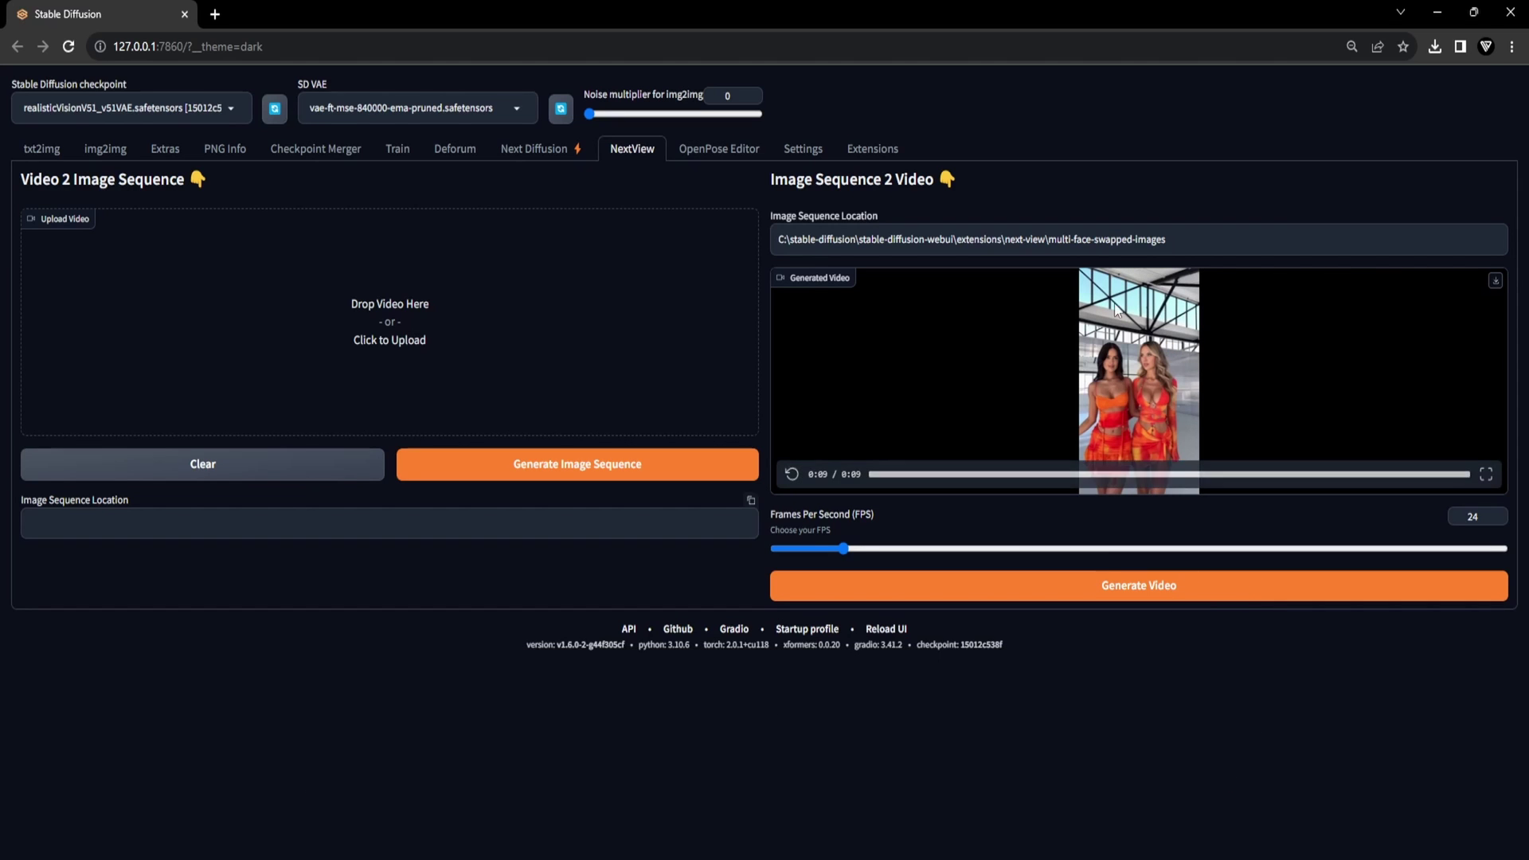
click(1496, 283)
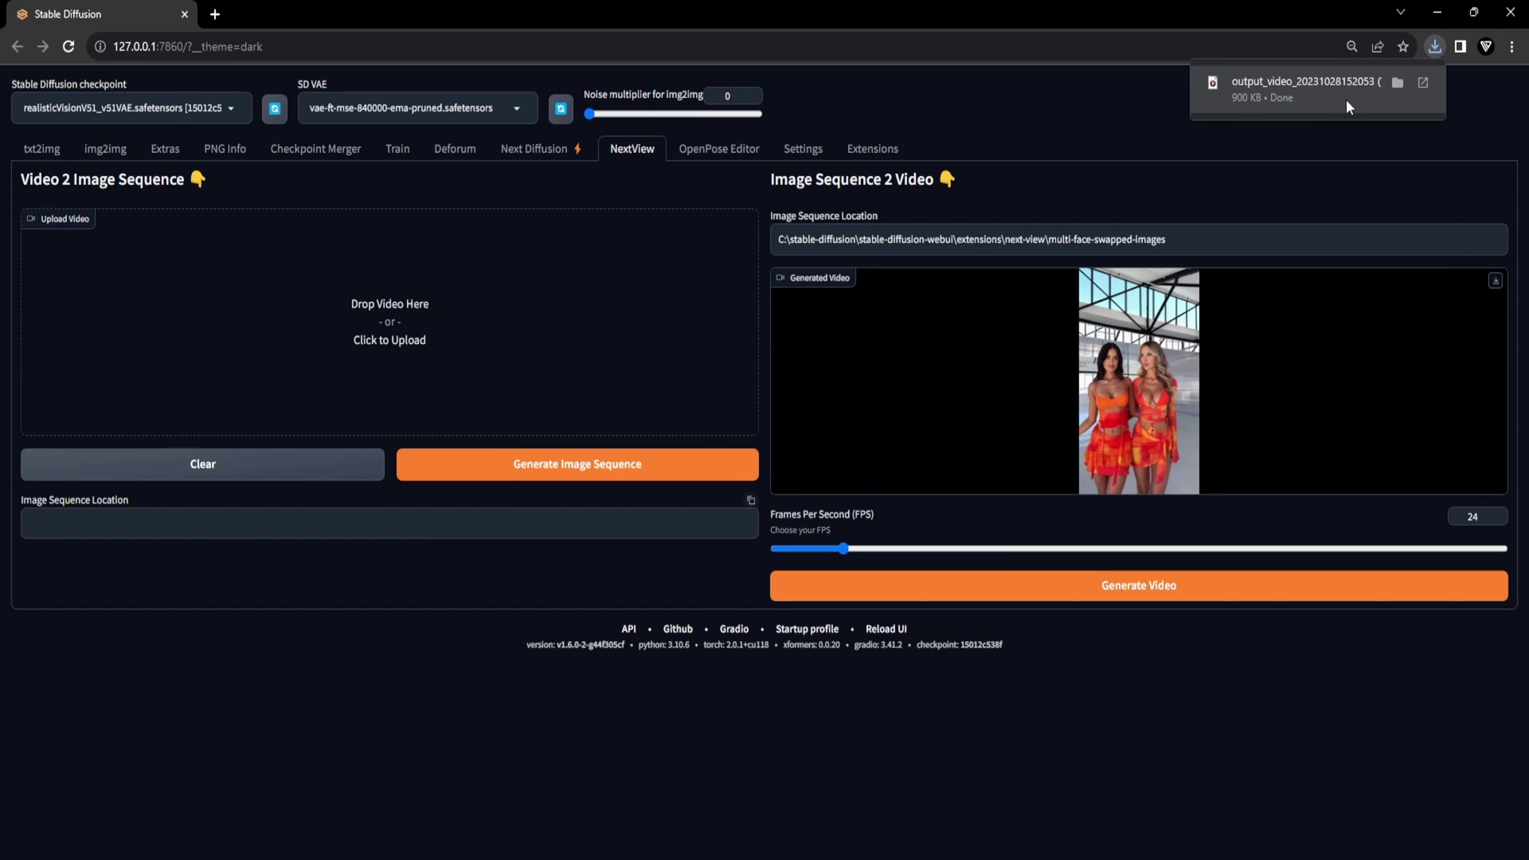
click(1398, 83)
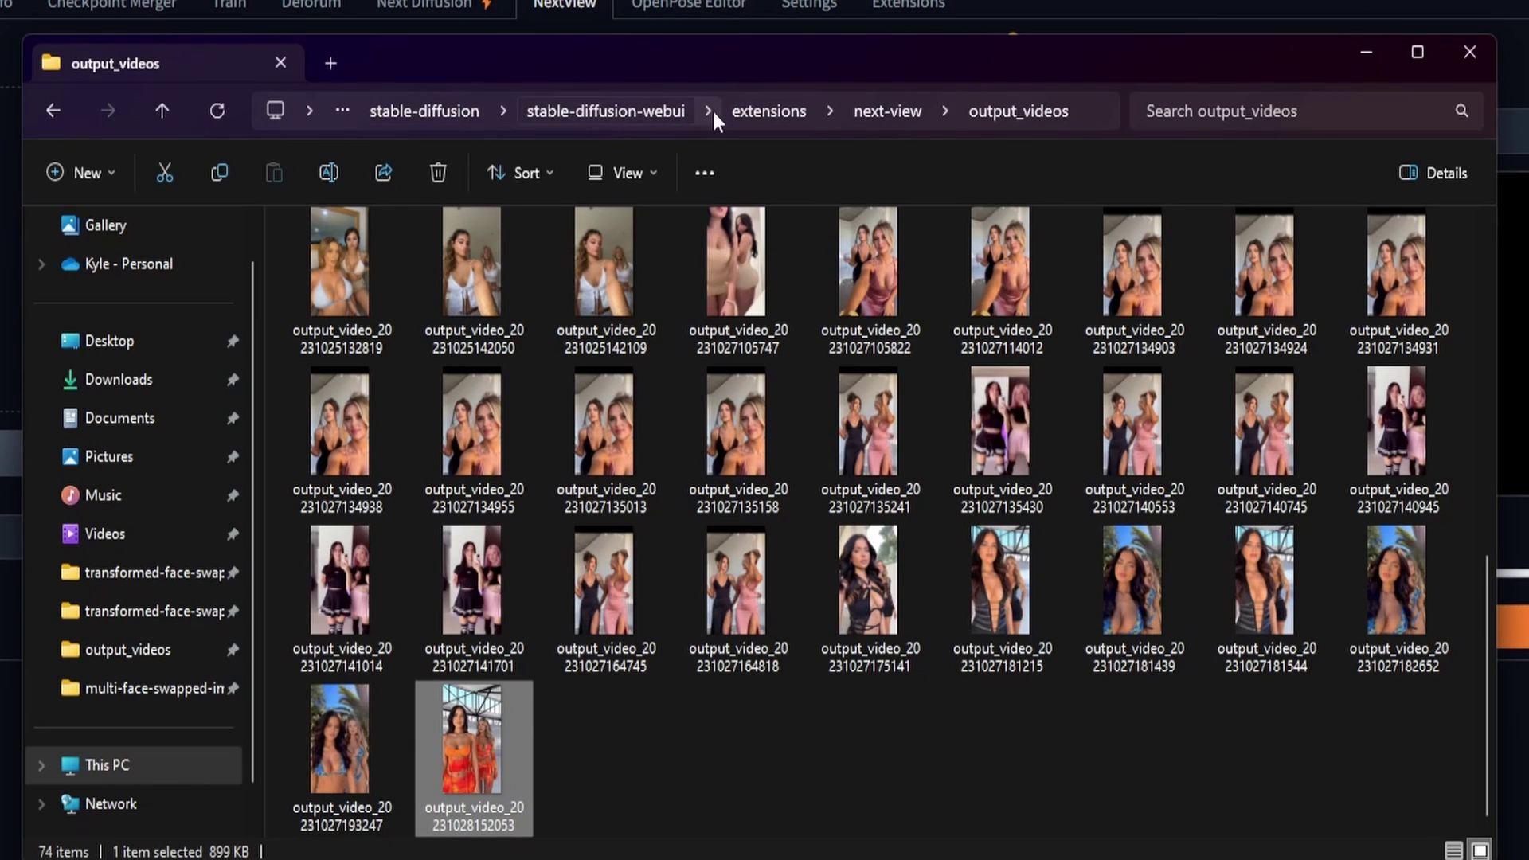